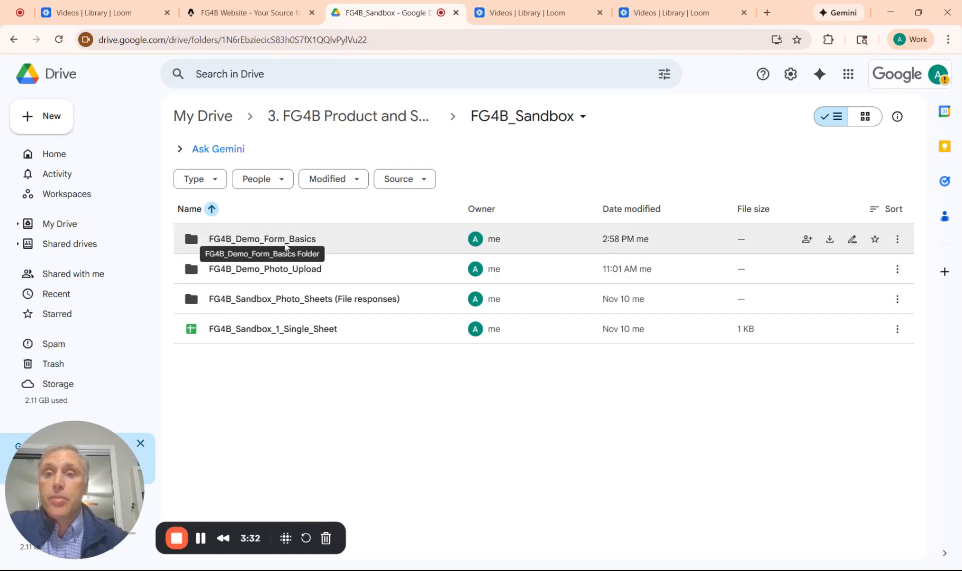
# Create a new Google Form inside the FG4B_Demo_Form_Basics folder
pyautogui.doubleClick(285, 244)
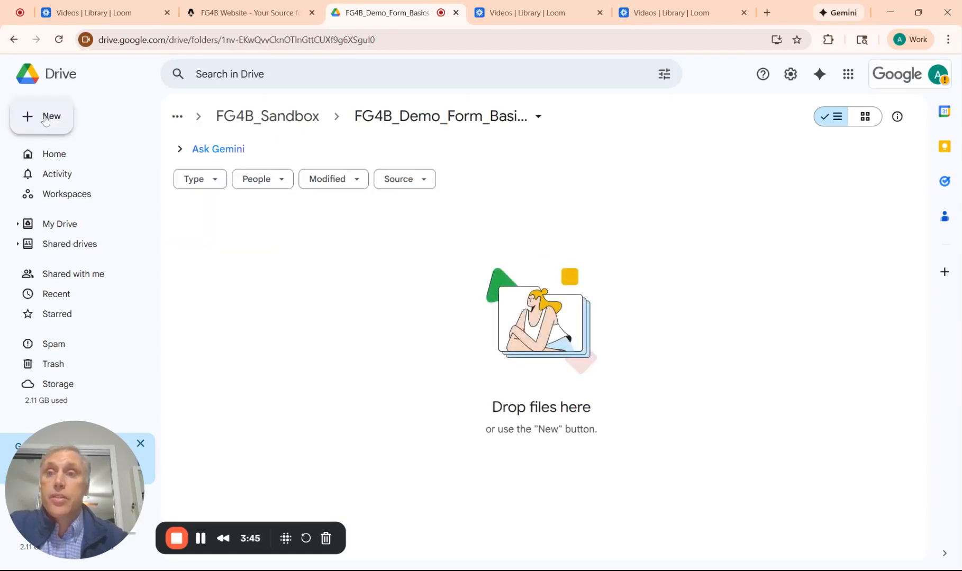
pyautogui.click(46, 117)
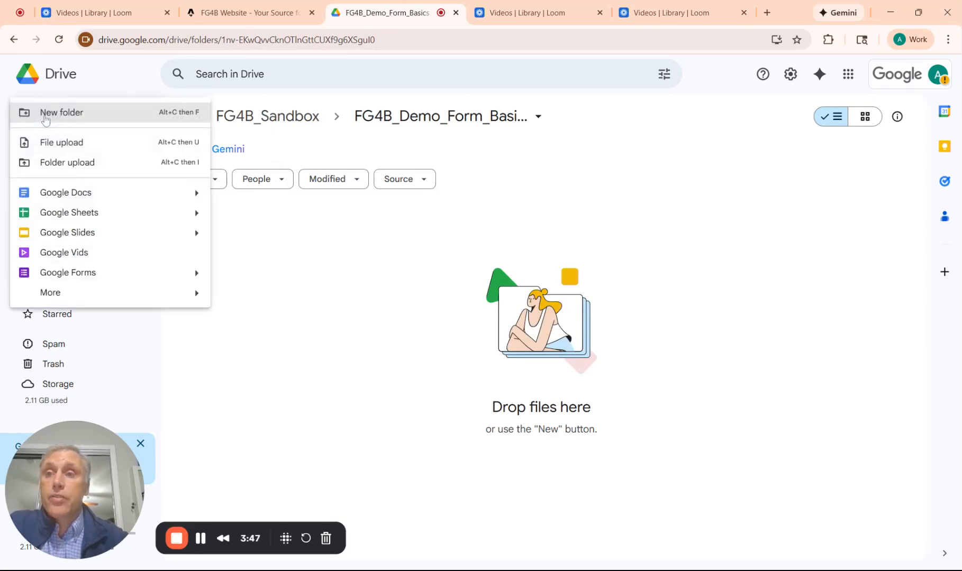
pyautogui.click(104, 272)
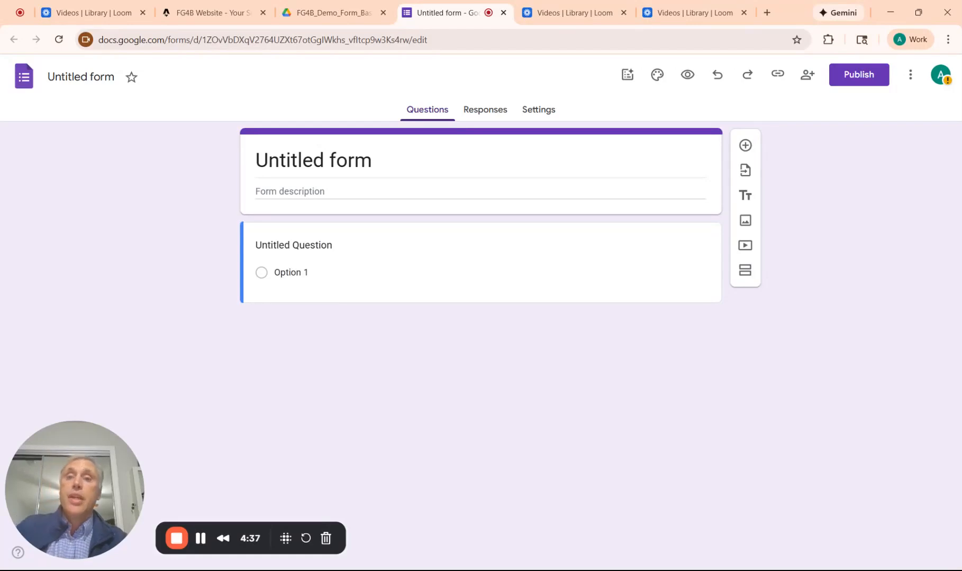
# Set the form's title to "Demo Photo Upload"
pyautogui.click(372, 160)
pyautogui.doubleClick(351, 160)
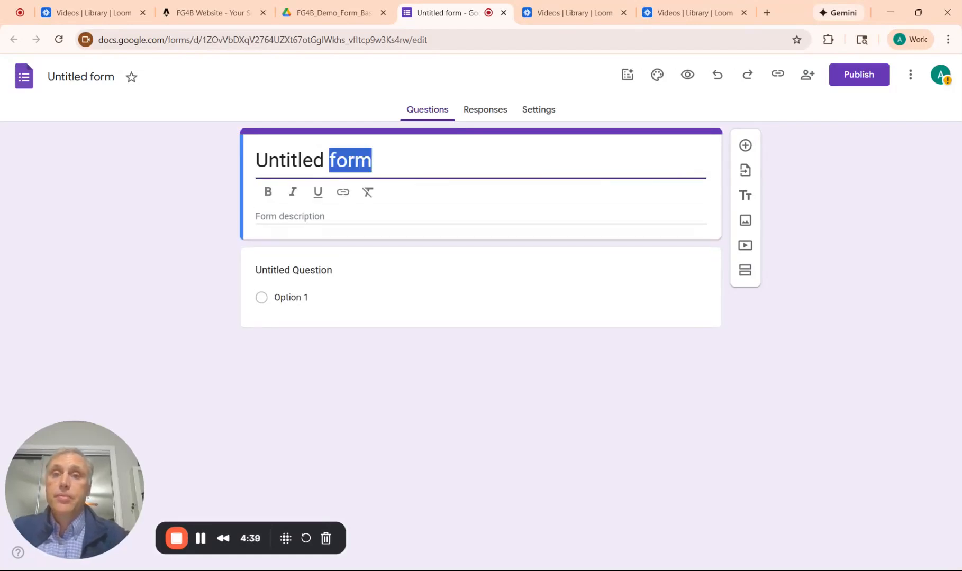
pyautogui.click(354, 160)
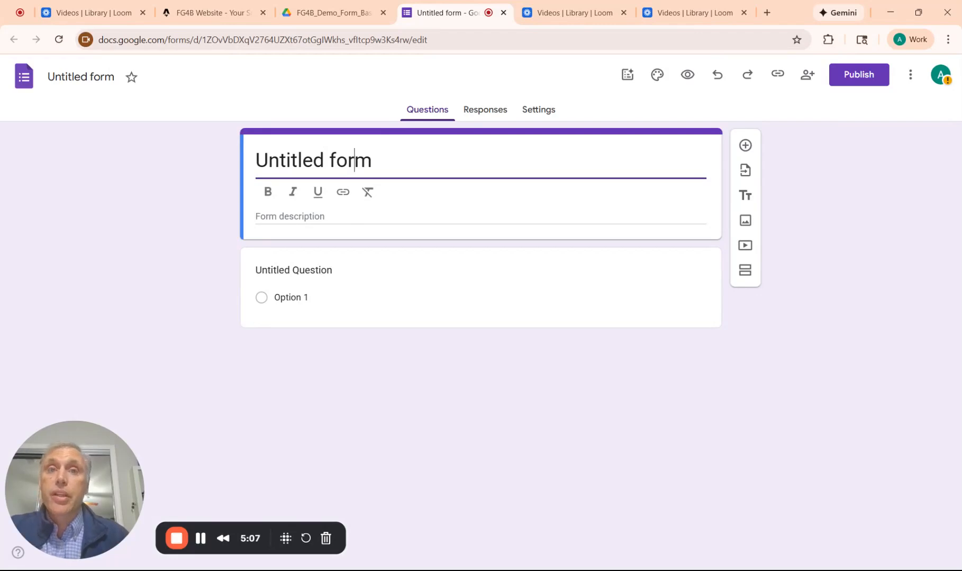
pyautogui.doubleClick(350, 160)
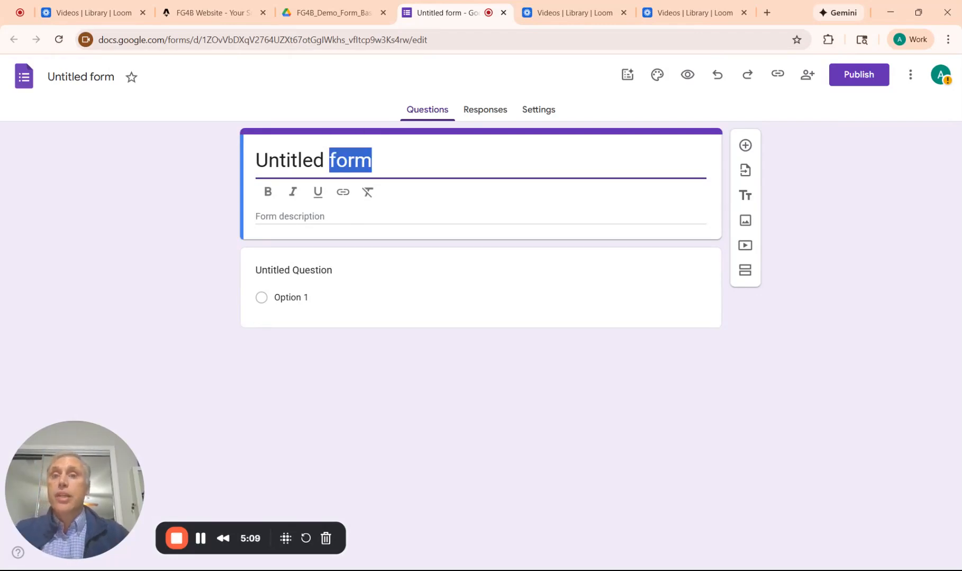
pyautogui.hotkey('ctrl', 'a')
pyautogui.write('Demo PHoto')
pyautogui.press('BackSpace')
pyautogui.press('BackSpace')
pyautogui.press('BackSpace')
pyautogui.press('BackSpace')
pyautogui.write('hoto ')
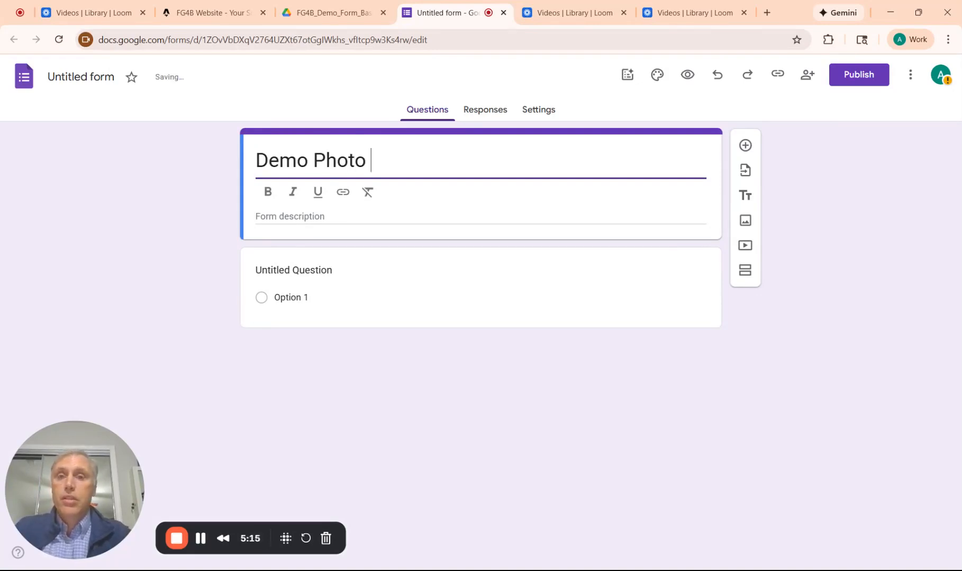
pyautogui.write('A')
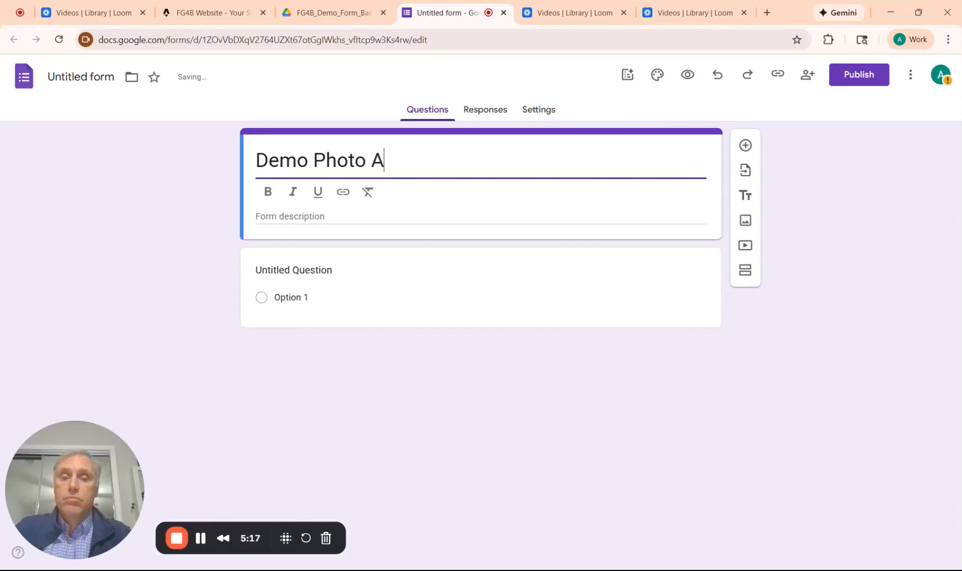
pyautogui.press('BackSpace')
pyautogui.write('UP')
pyautogui.press('BackSpace')
pyautogui.write('pload')
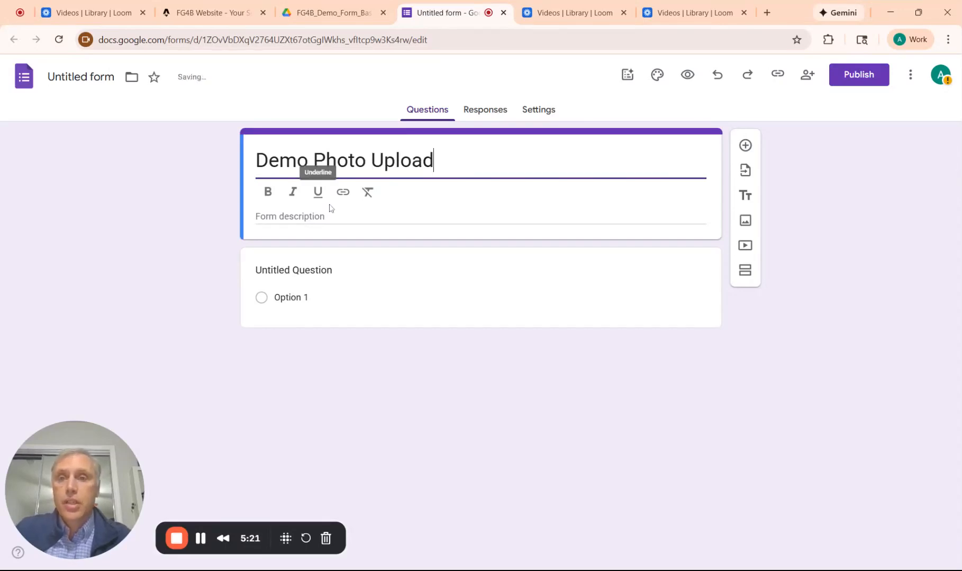
# Enter the form description as lines: "Add:", "JobID in YYYYDDMM-Street-Problem format", "Location in ### Street format", "Select Type of Photo", "Add Notes", "Upload Photo"
pyautogui.click(341, 216)
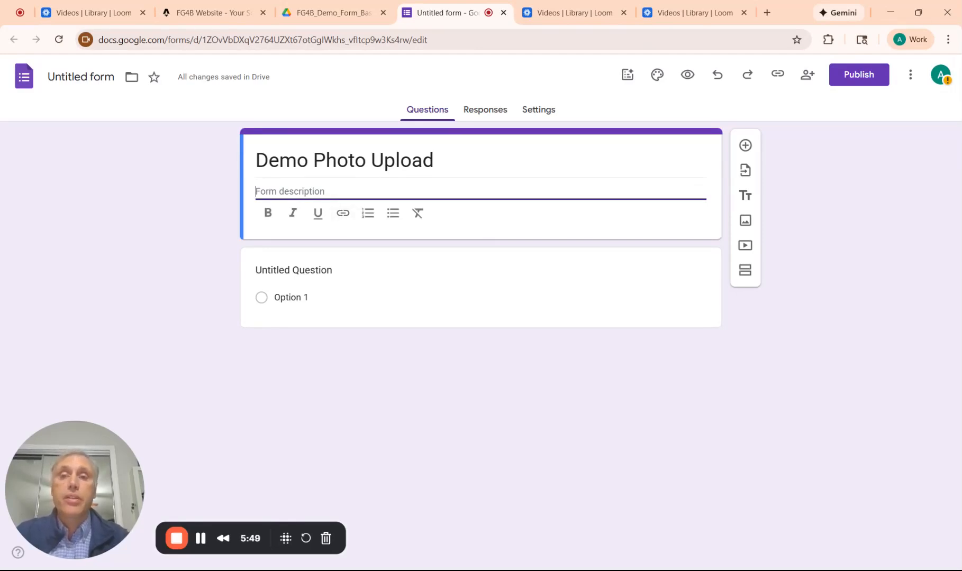
pyautogui.write('Add:')
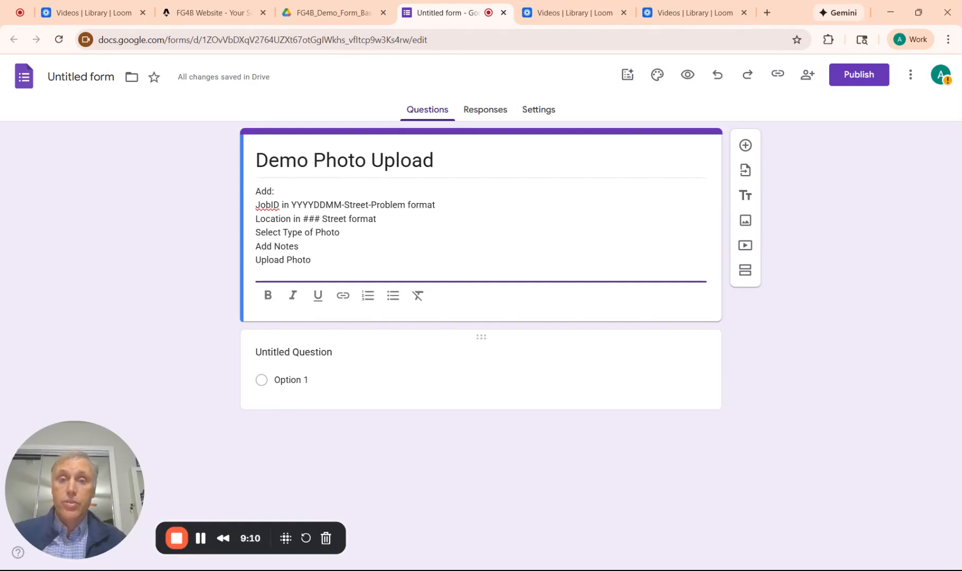
# Name the untitled first question "JobID" and set its answer type to Short answer
pyautogui.click(470, 373)
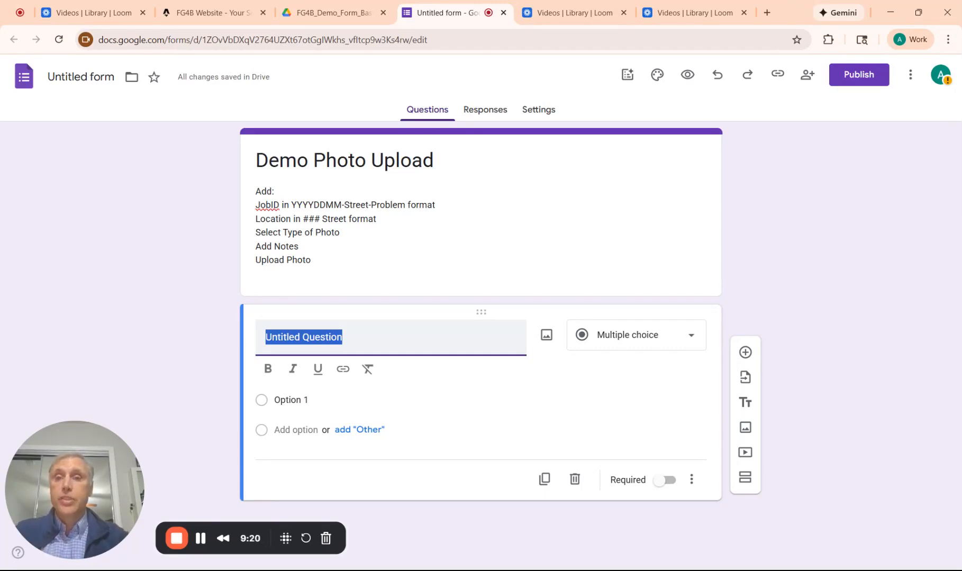
pyautogui.write('JobID')
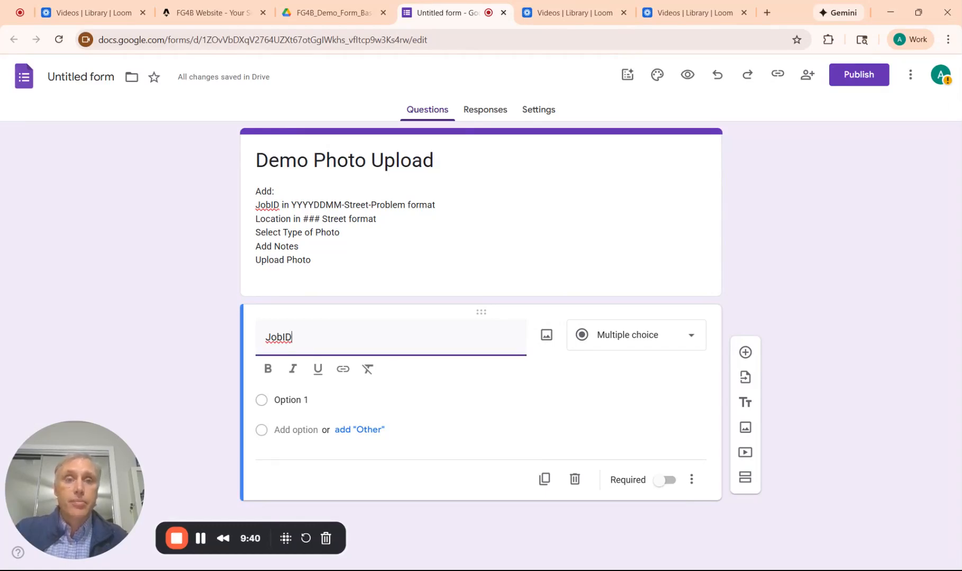
pyautogui.click(622, 344)
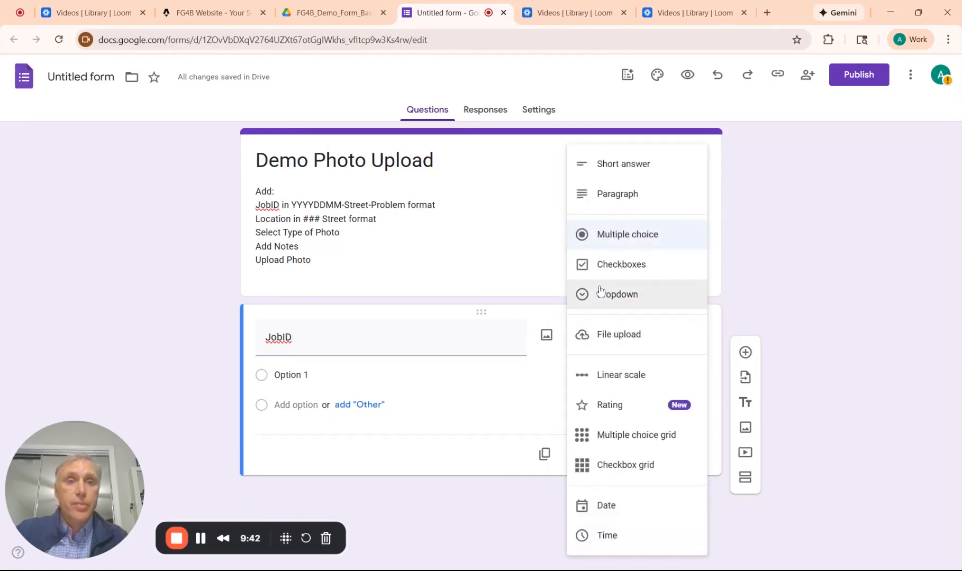
pyautogui.click(625, 173)
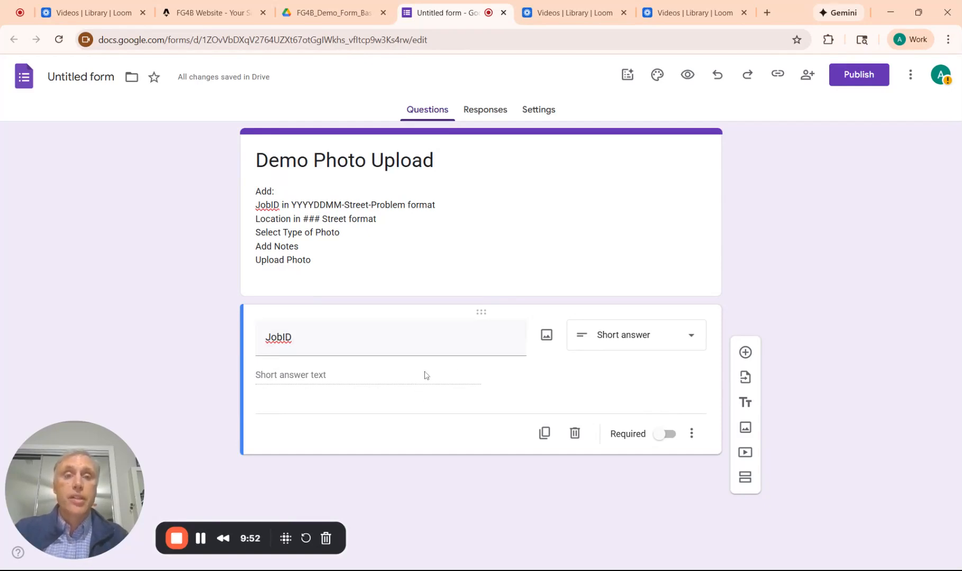
pyautogui.click(622, 335)
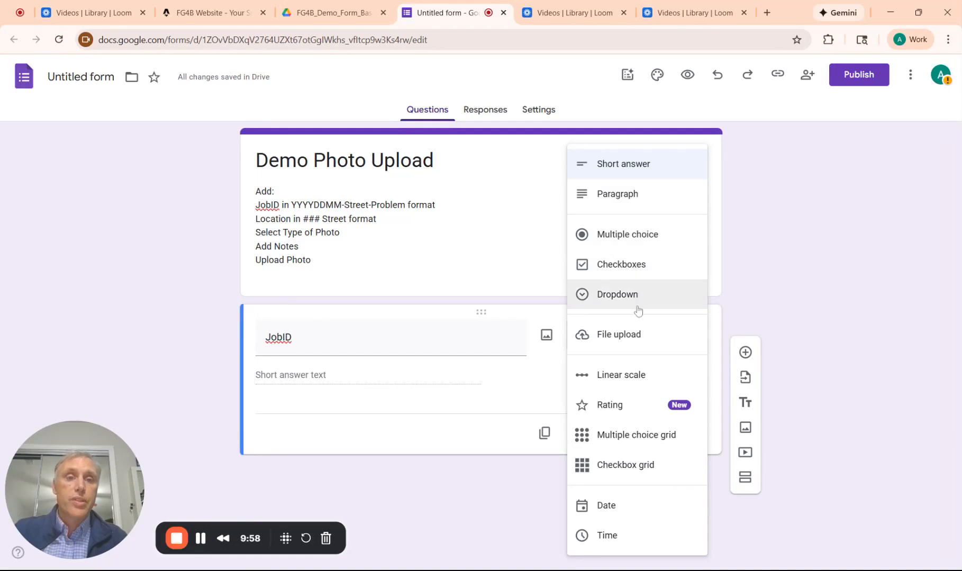
pyautogui.click(391, 338)
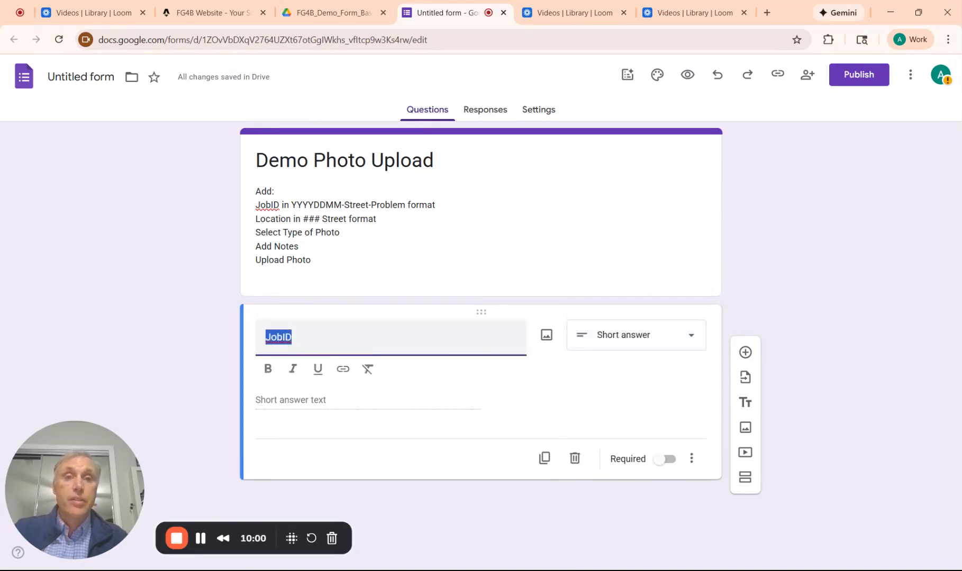
pyautogui.click(305, 405)
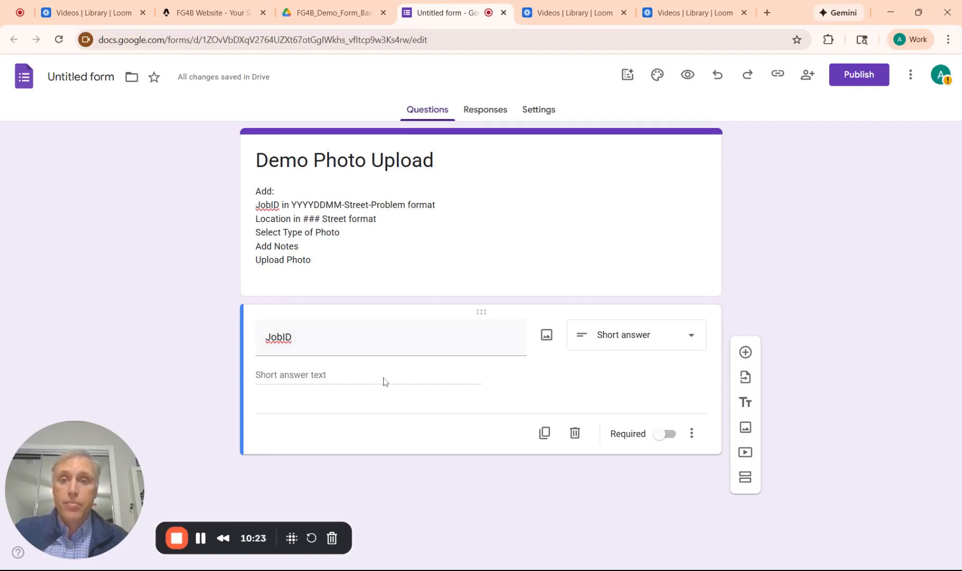
# Add a short-answer question titled "Location" below the JobID question
pyautogui.click(746, 352)
pyautogui.write('Location')
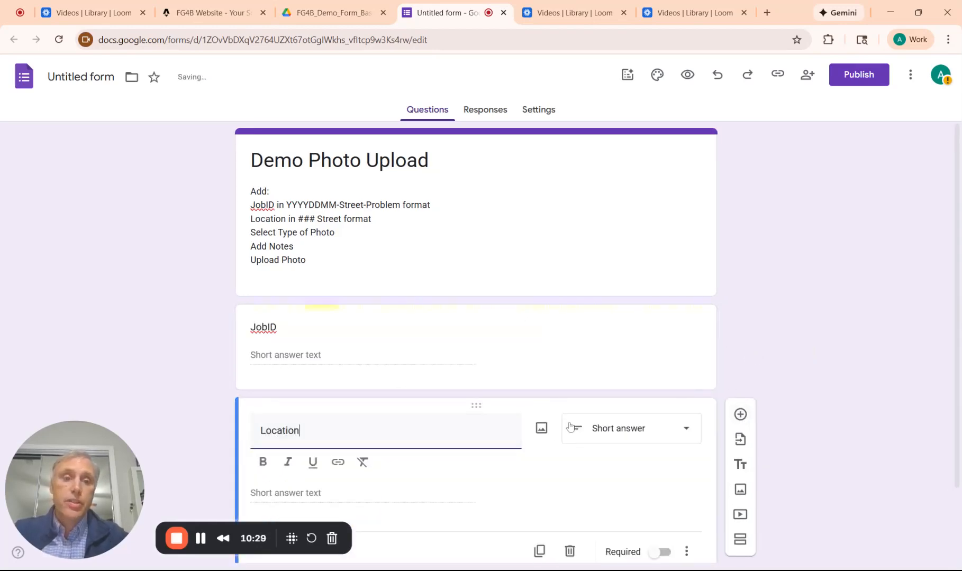
# Add an untitled multiple-choice question after Location with the options "Before", "Progress" and "Work Complete"
pyautogui.scroll(-2, 582, 465)
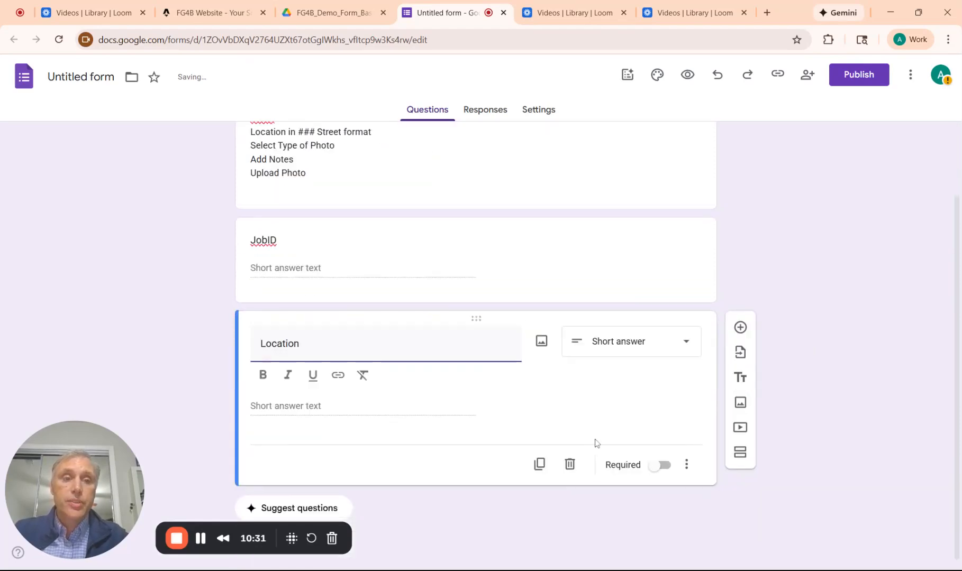
pyautogui.click(740, 328)
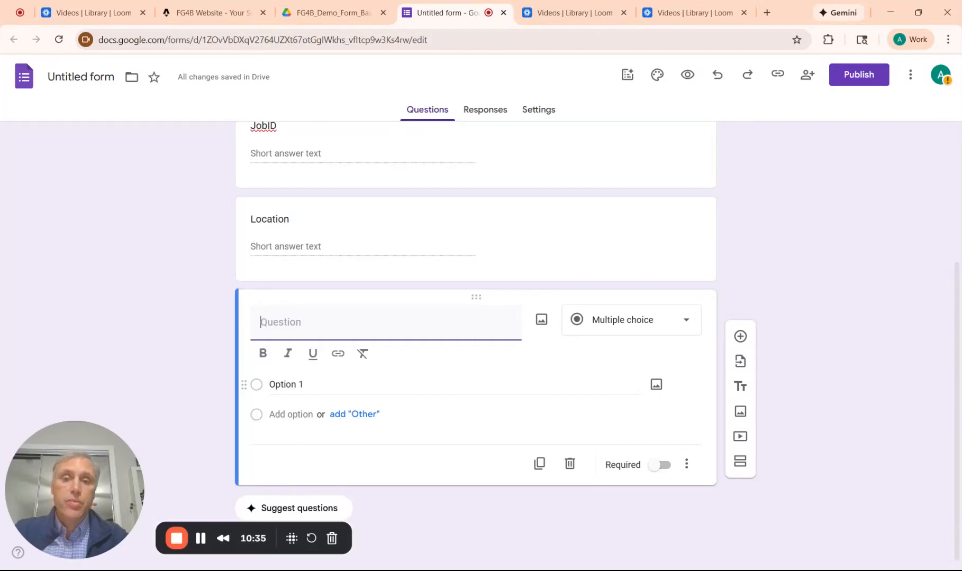
pyautogui.click(286, 384)
pyautogui.write('Before')
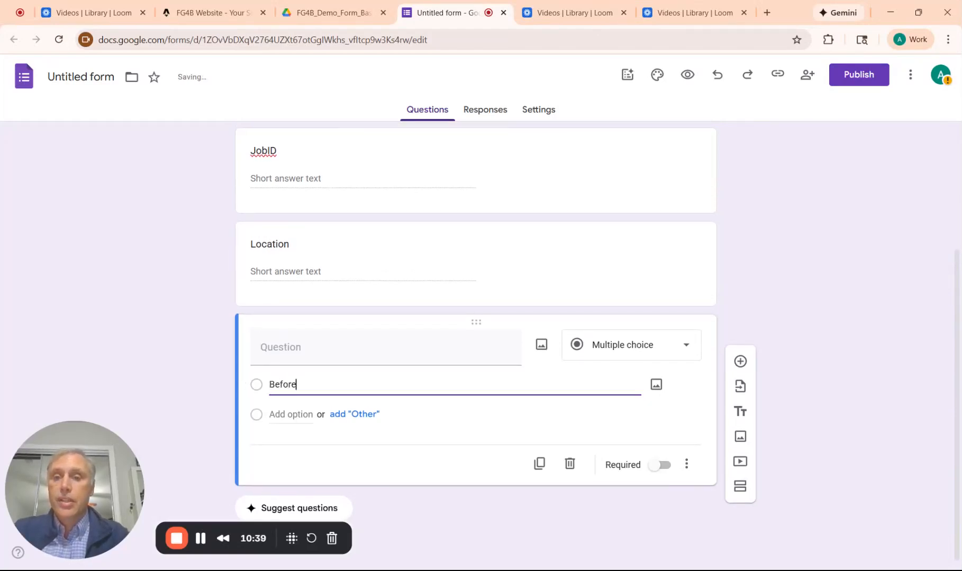
pyautogui.press('Return')
pyautogui.write('Progr')
pyautogui.press('BackSpace')
pyautogui.press('BackSpace')
pyautogui.press('BackSpace')
pyautogui.press('BackSpace')
pyautogui.write('rogress')
pyautogui.press('Return')
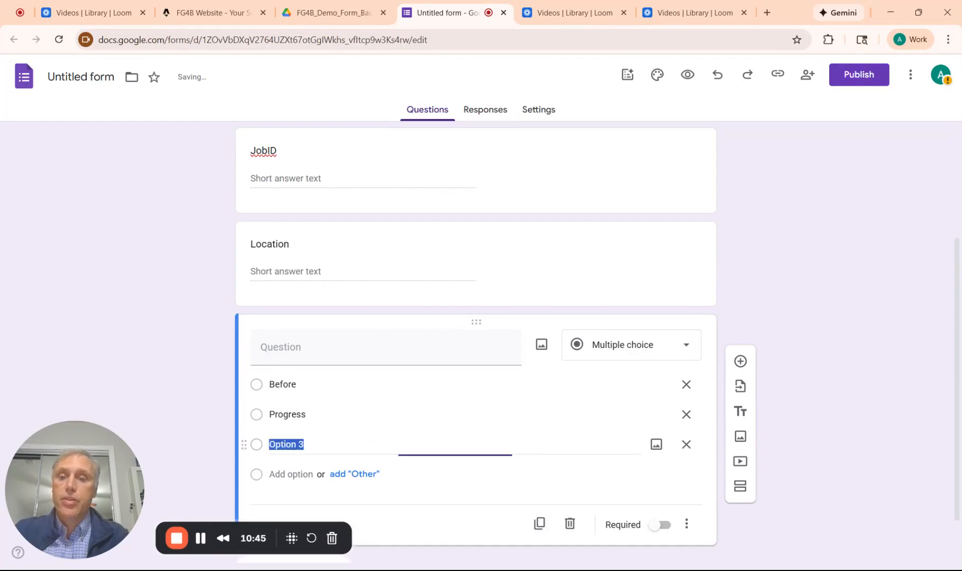
pyautogui.write('Aff')
pyautogui.press('BackSpace')
pyautogui.press('BackSpace')
pyautogui.press('BackSpace')
pyautogui.write('Work Complete')
# Add a paragraph question titled "Notes or Desc" below the multiple-choice question
pyautogui.scroll(-1, 347, 434)
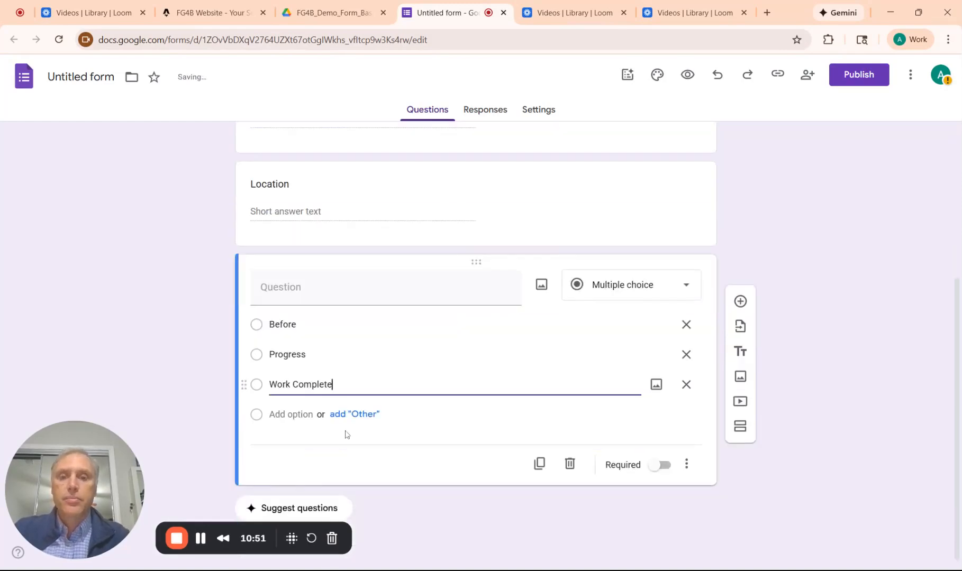
pyautogui.click(740, 301)
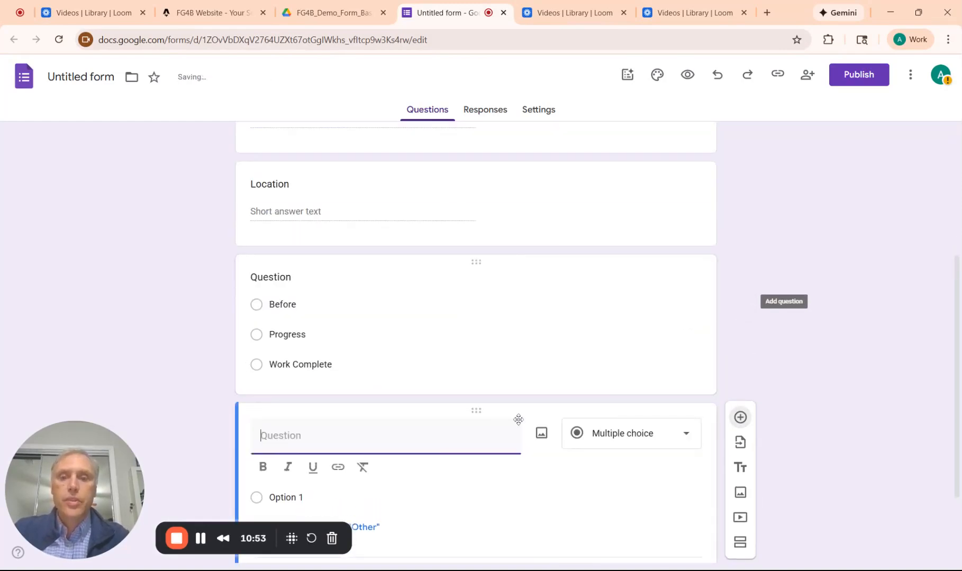
pyautogui.write('Notes or Desc')
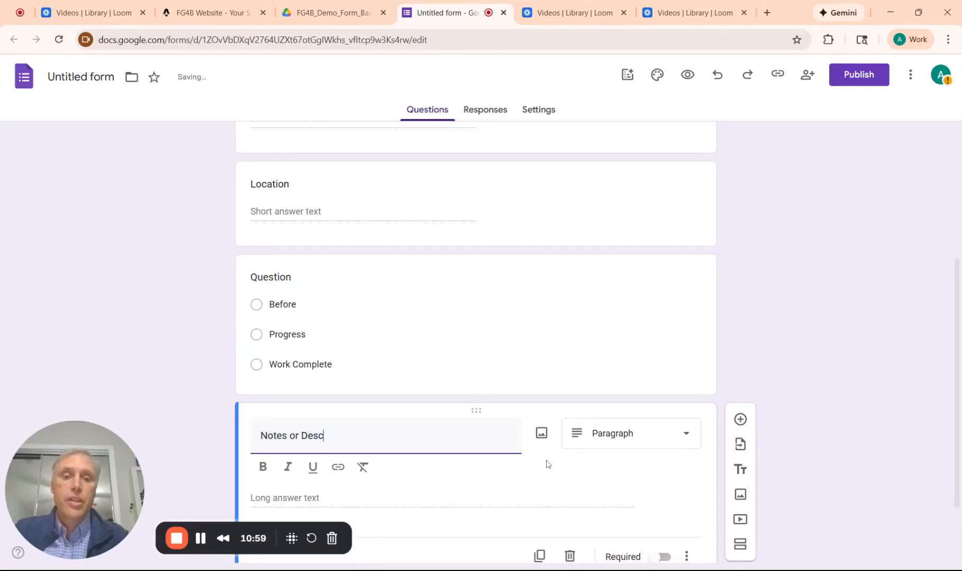
# Add a File upload question after "Notes or Desc" and allow respondents to upload files to Drive
pyautogui.scroll(-2, 548, 464)
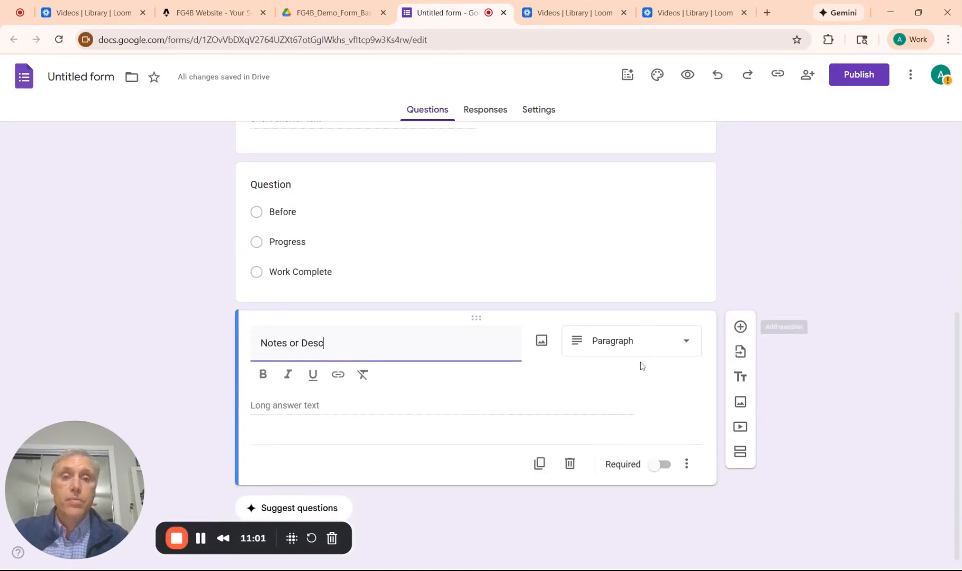
pyautogui.click(740, 329)
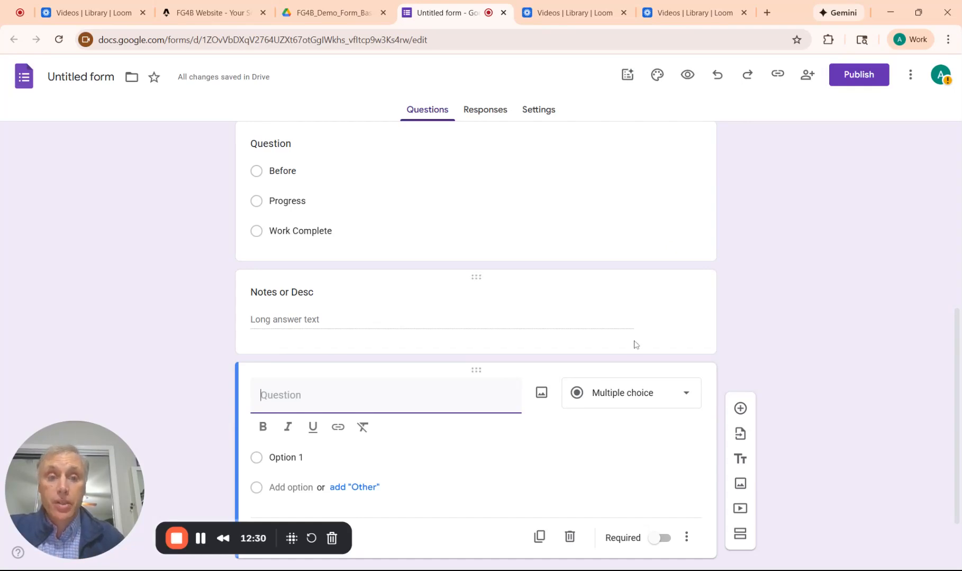
pyautogui.click(615, 402)
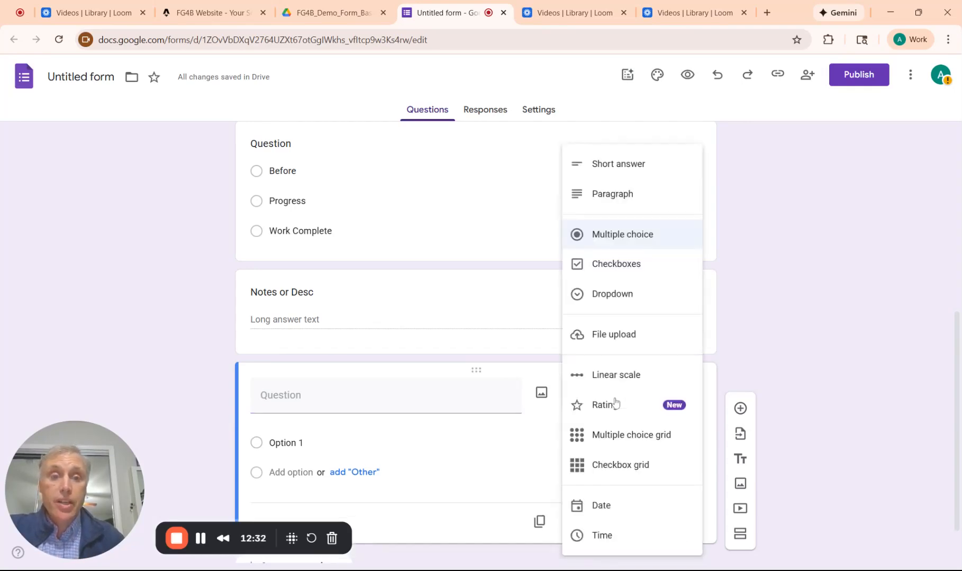
pyautogui.click(623, 337)
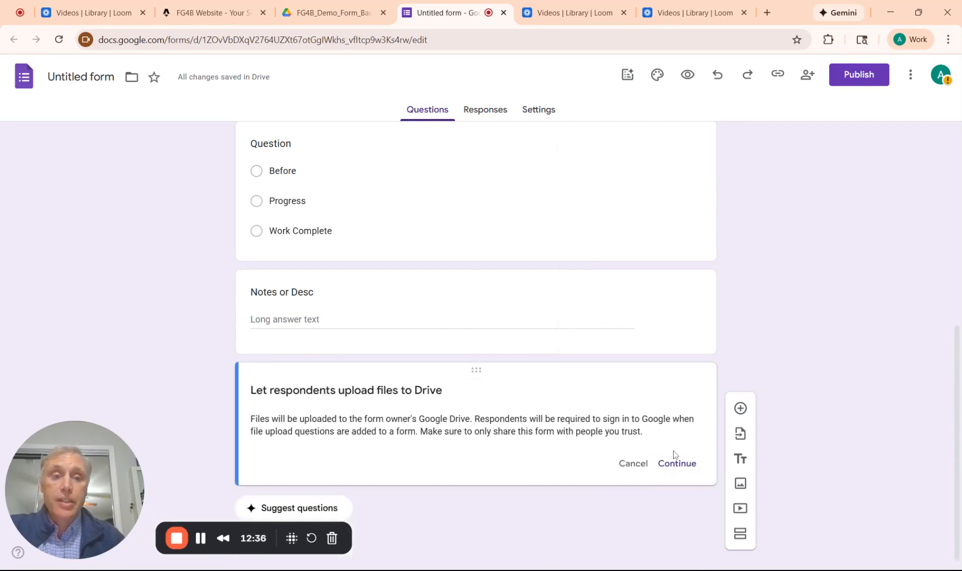
pyautogui.click(676, 463)
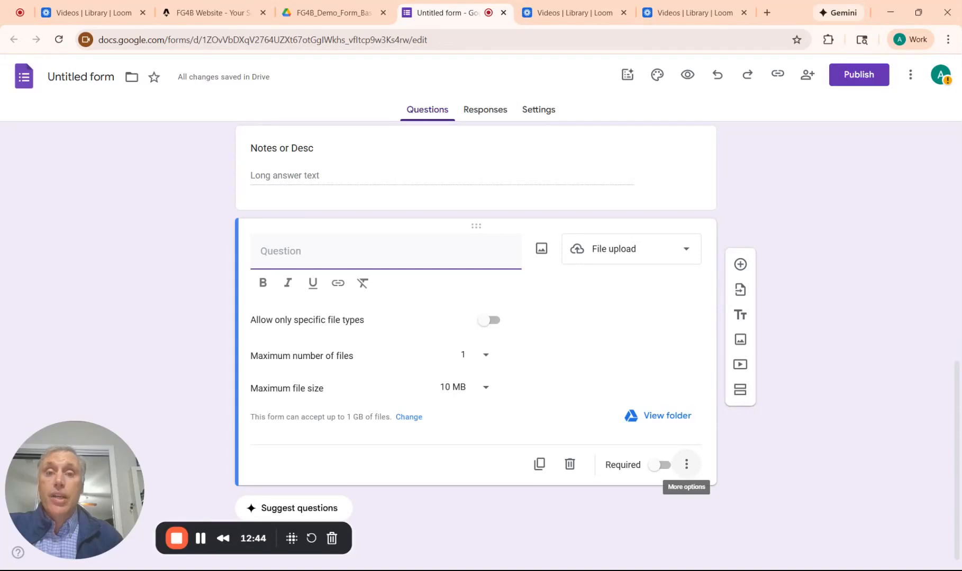
# Restrict the file upload question to image files and set its maximum number of files to 5
pyautogui.click(492, 322)
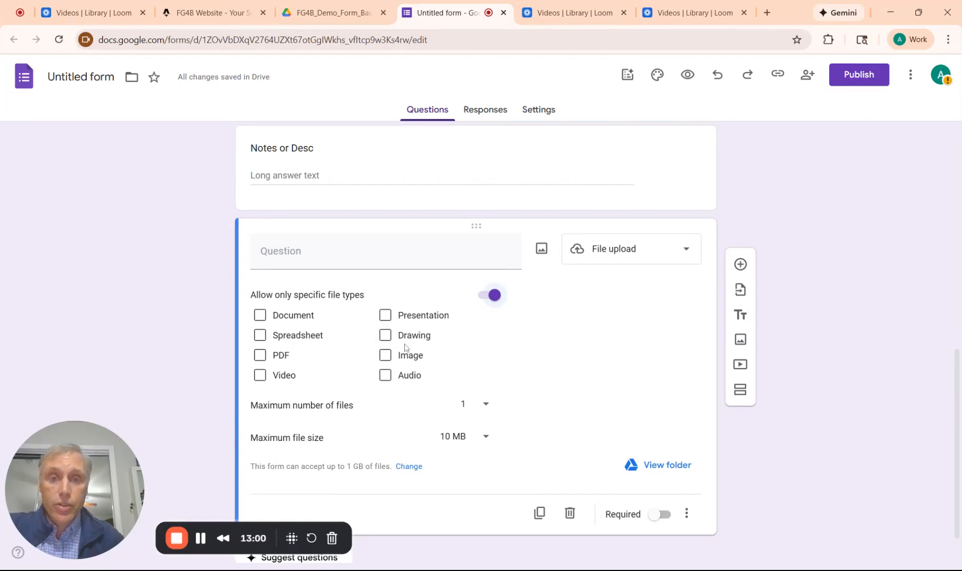
pyautogui.click(385, 356)
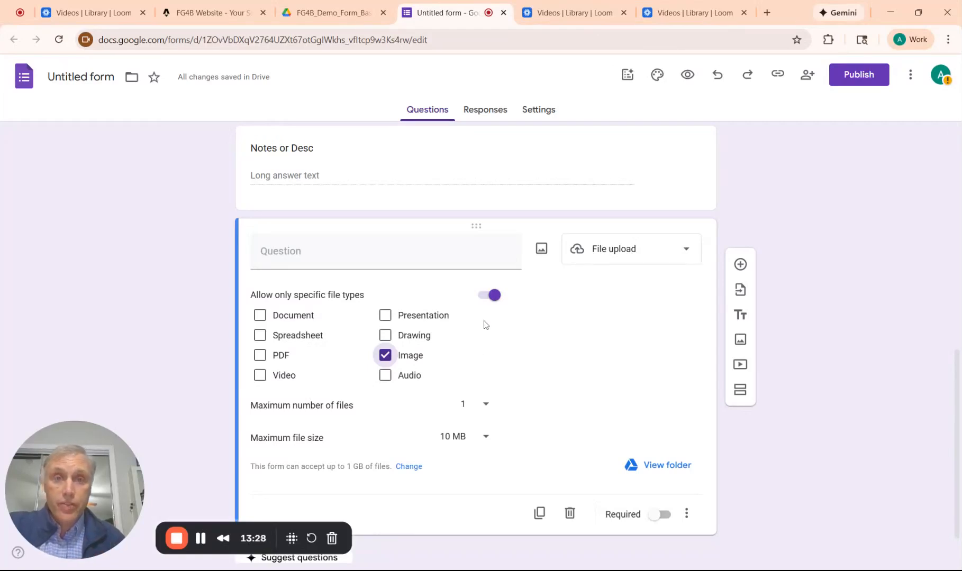
pyautogui.click(486, 405)
pyautogui.click(484, 434)
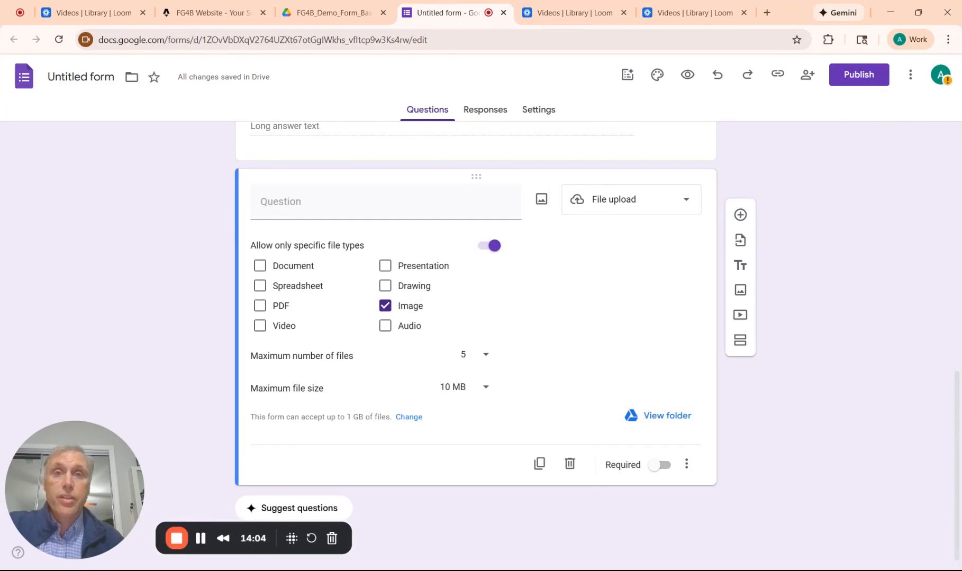
pyautogui.scroll(15, 476, 344)
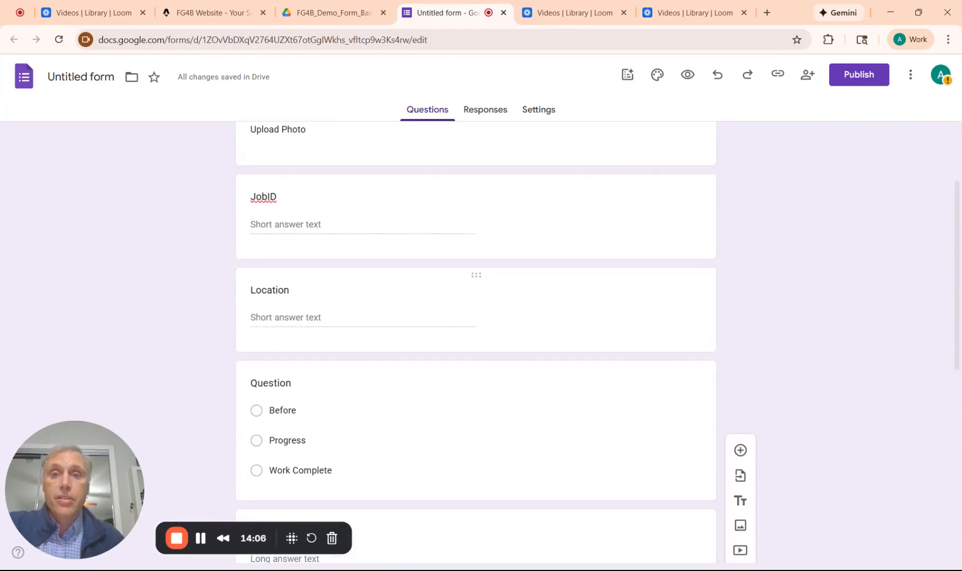
# Link the form's responses to a new spreadsheet named "Demo Photo Uploads"
pyautogui.scroll(-4, 557, 378)
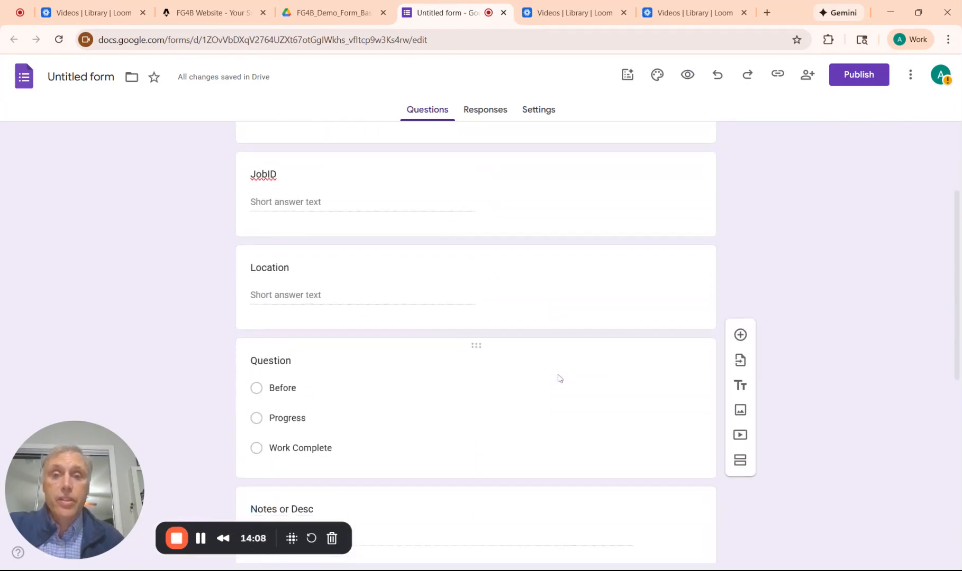
pyautogui.scroll(-5, 558, 377)
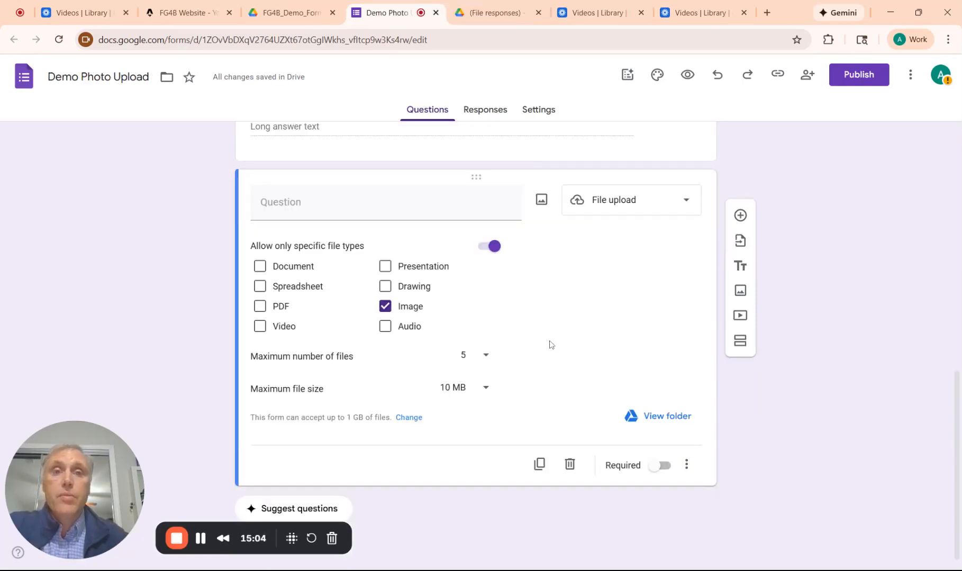
pyautogui.click(491, 110)
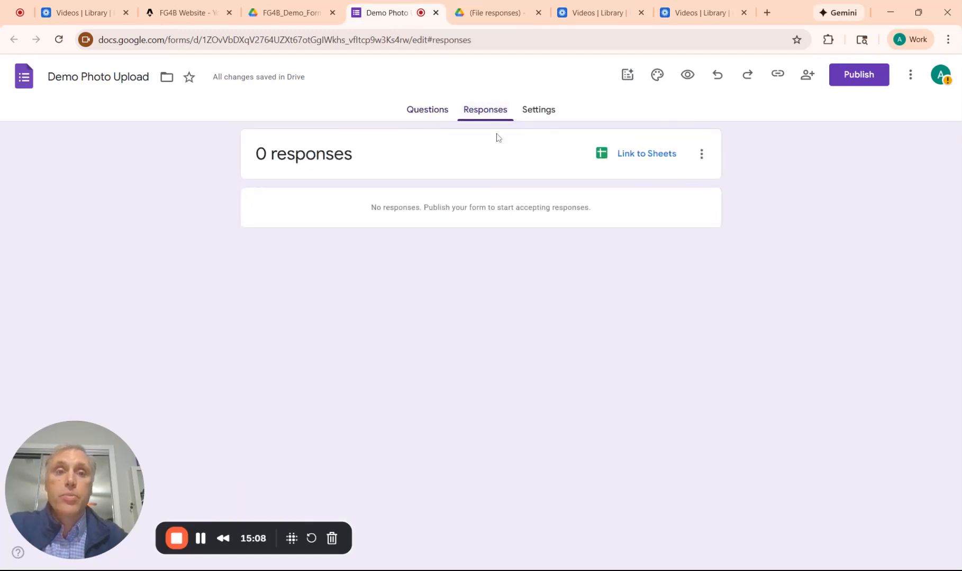
pyautogui.click(656, 158)
pyautogui.click(656, 156)
pyautogui.click(655, 159)
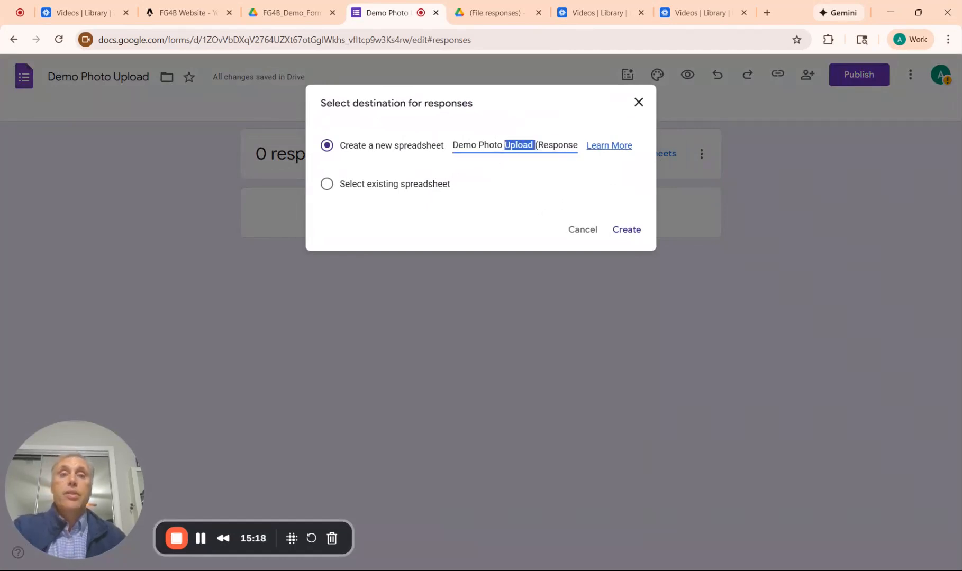
pyautogui.tripleClick(515, 145)
pyautogui.write('Demo PHoto')
pyautogui.press('BackSpace')
pyautogui.press('BackSpace')
pyautogui.press('BackSpace')
pyautogui.write('hoto Upload')
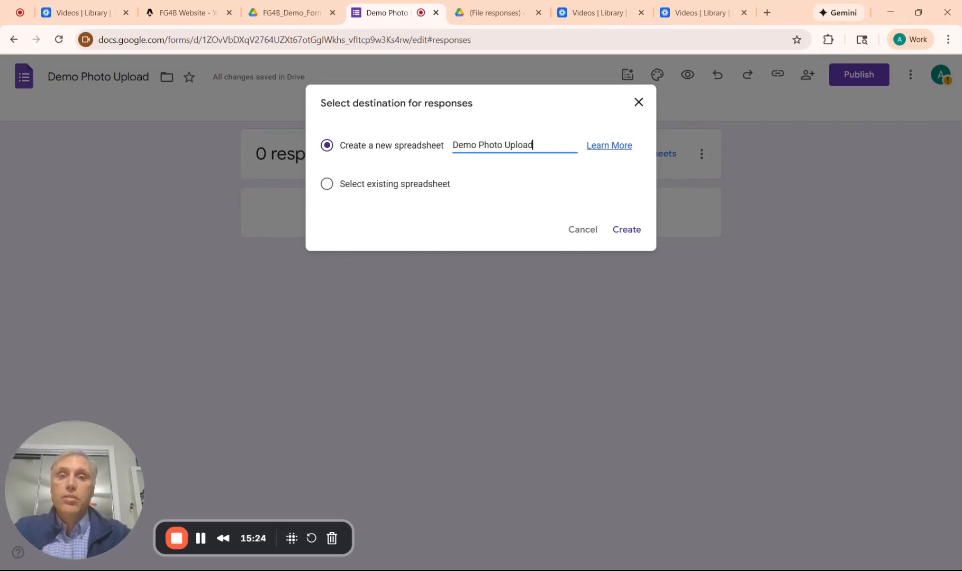
pyautogui.write('s')
pyautogui.click(625, 231)
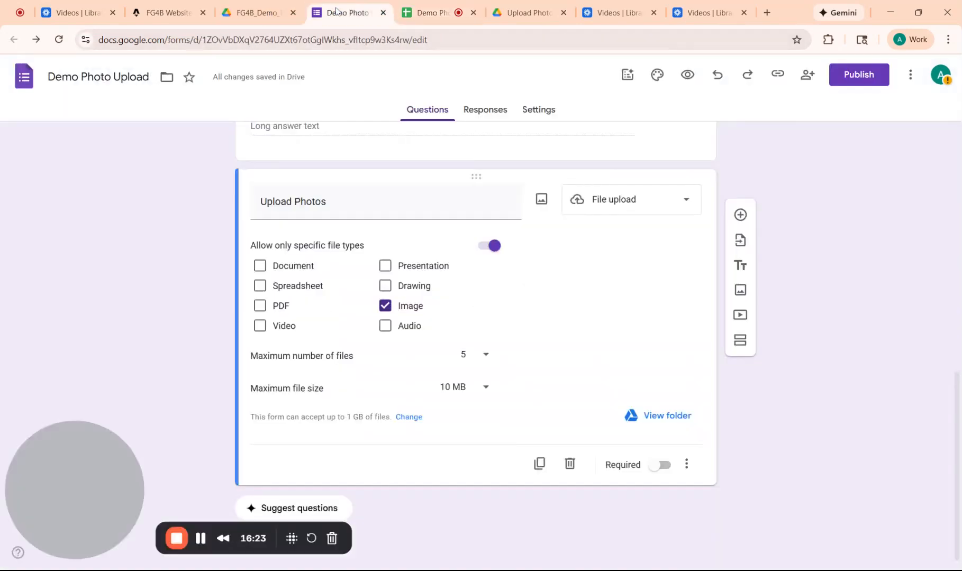
# Set the "Demo Photo Upload" form's responder access to "Anyone with the link" and publish the form
pyautogui.click(336, 11)
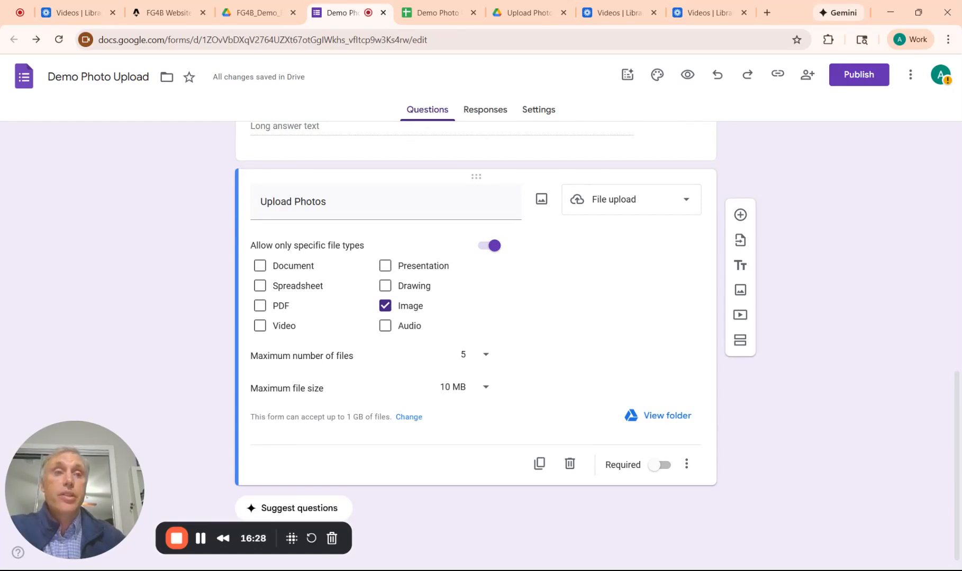
pyautogui.click(857, 85)
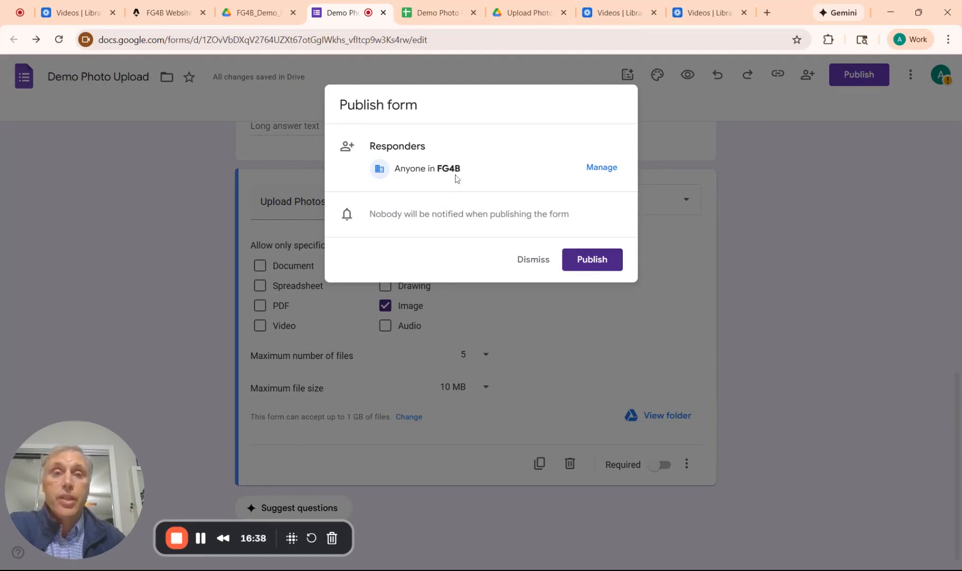
pyautogui.click(596, 169)
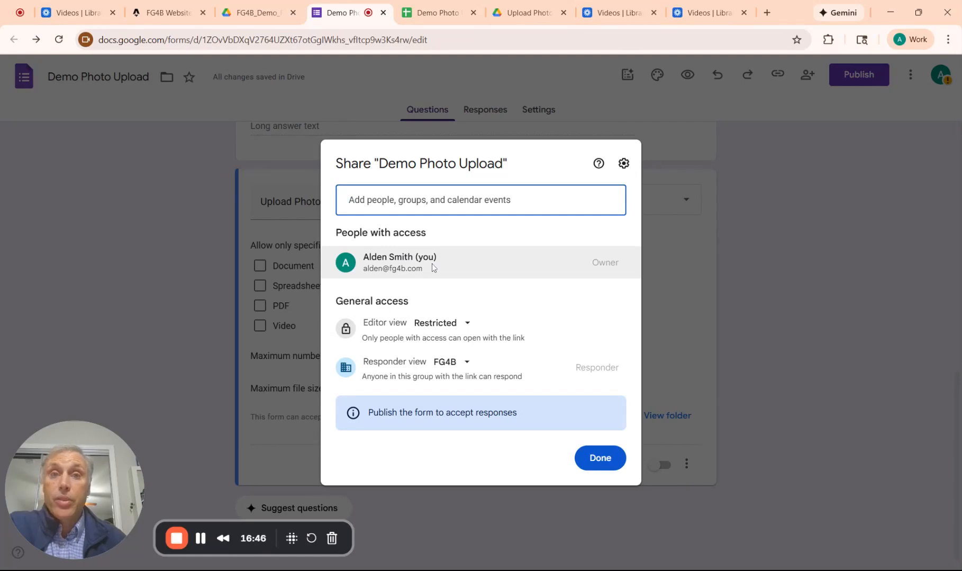
pyautogui.moveTo(432, 264)
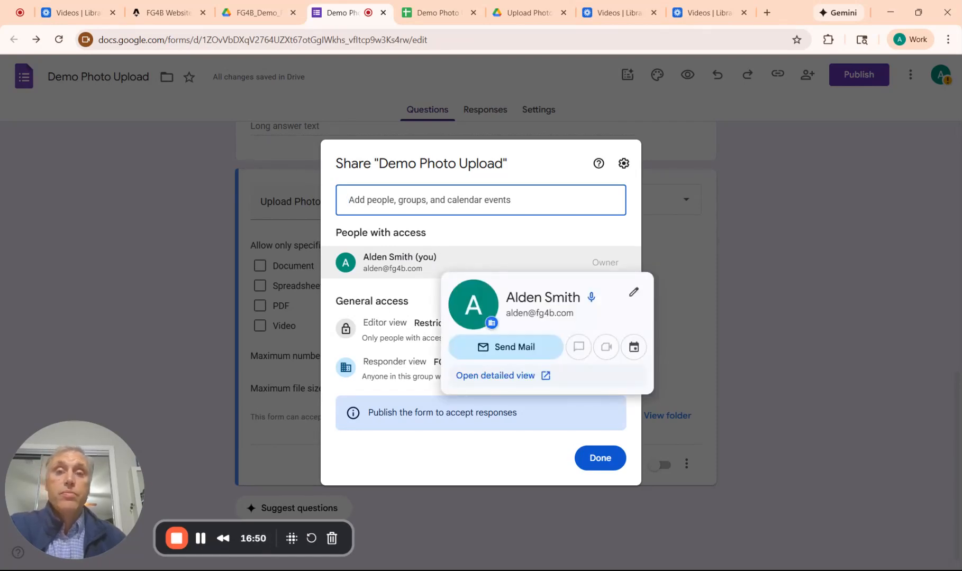
pyautogui.click(429, 200)
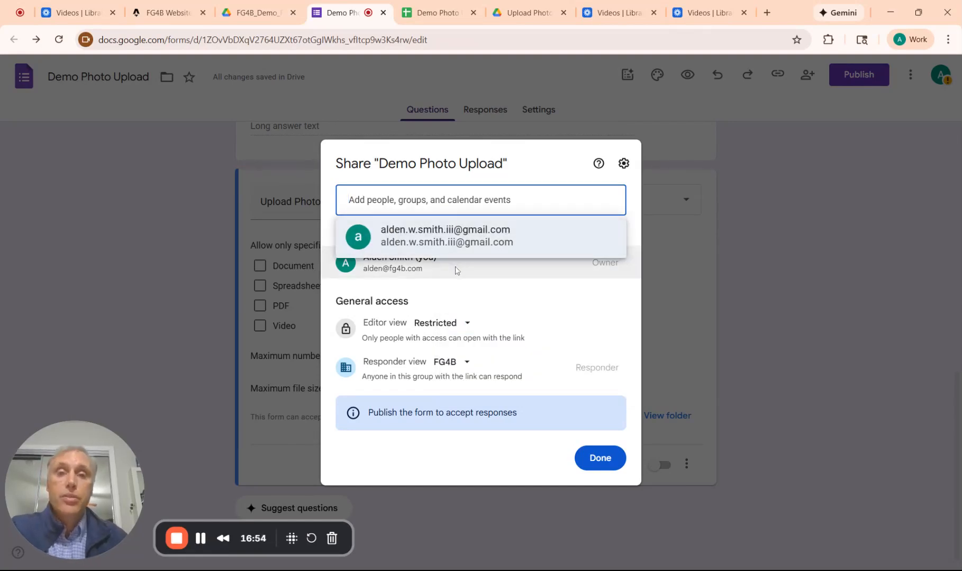
pyautogui.click(463, 295)
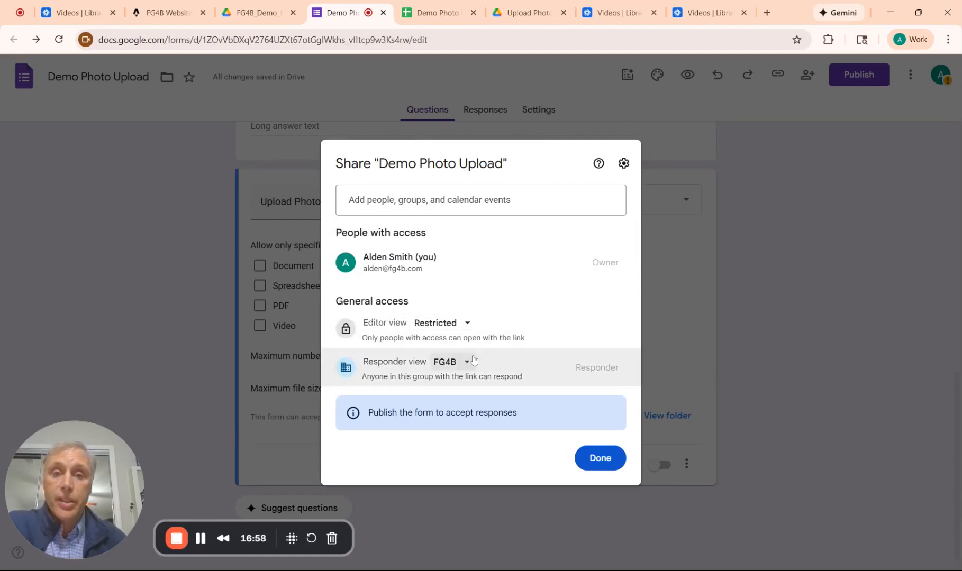
pyautogui.click(468, 324)
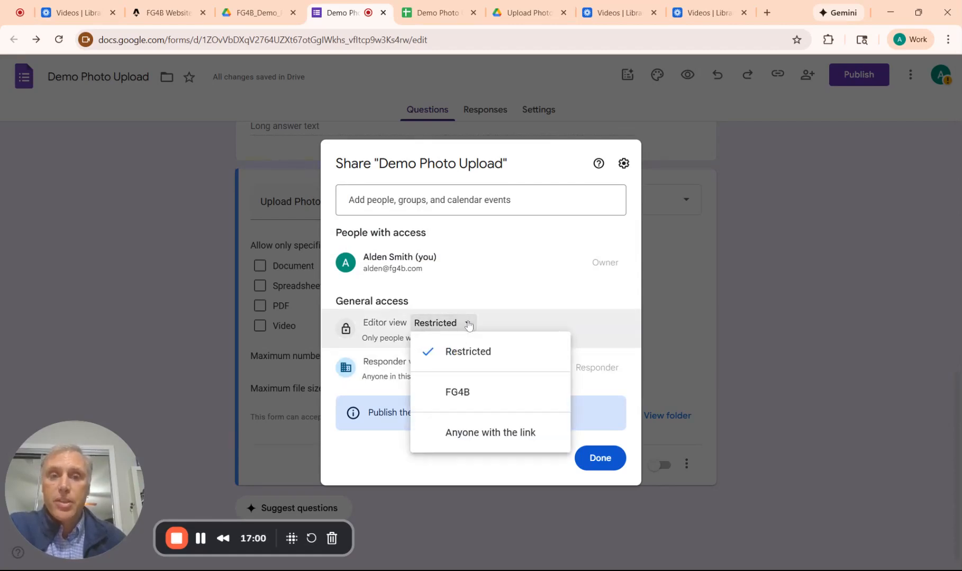
pyautogui.click(467, 324)
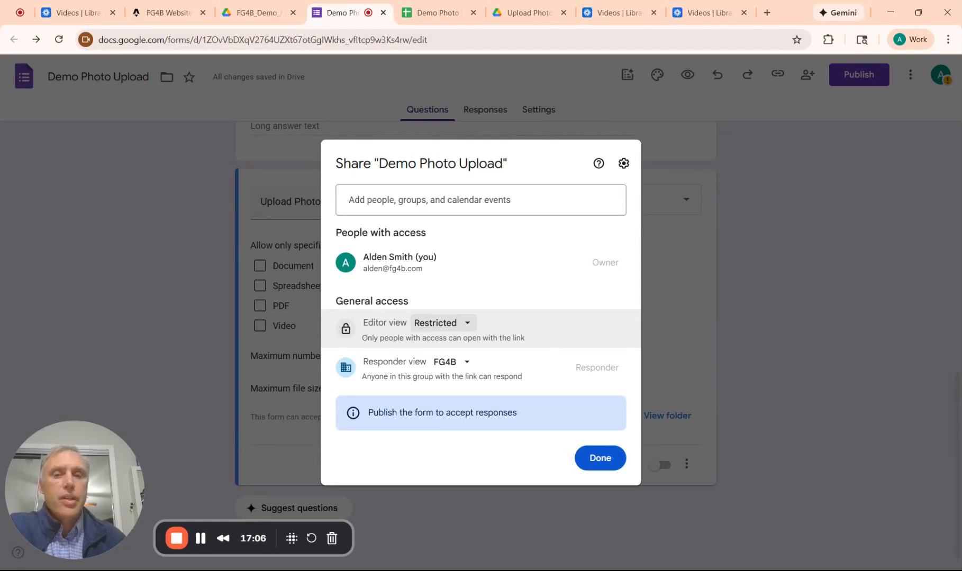
pyautogui.click(465, 363)
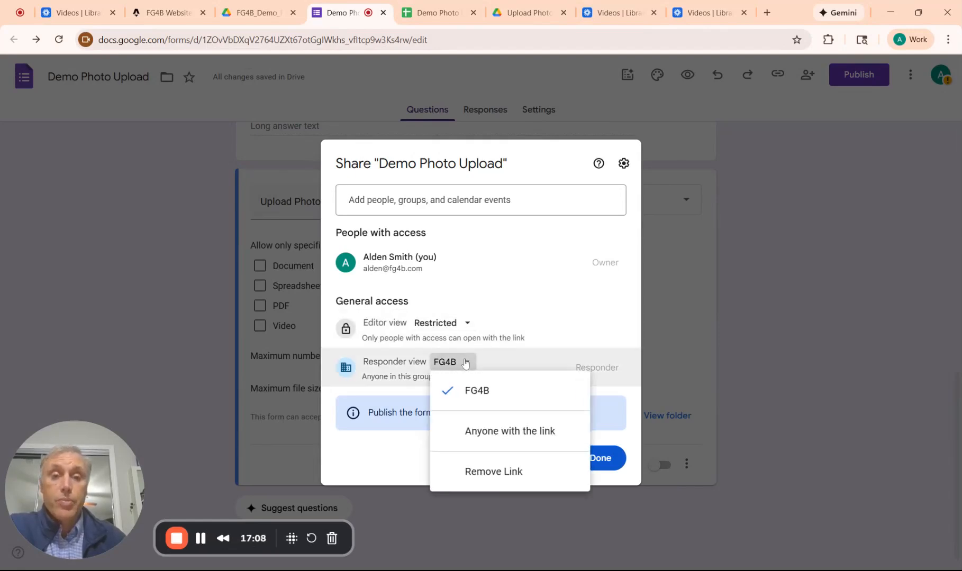
pyautogui.click(514, 437)
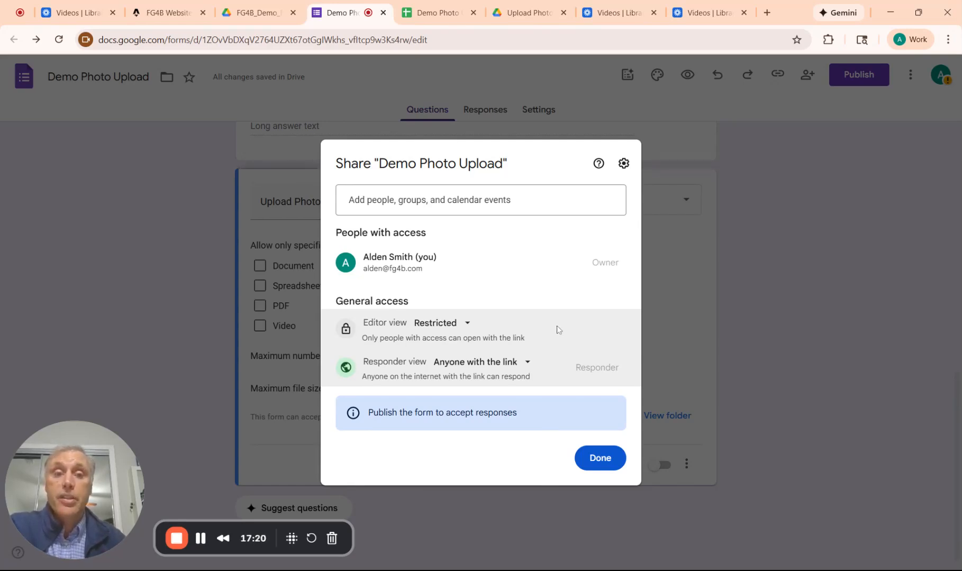
pyautogui.click(607, 459)
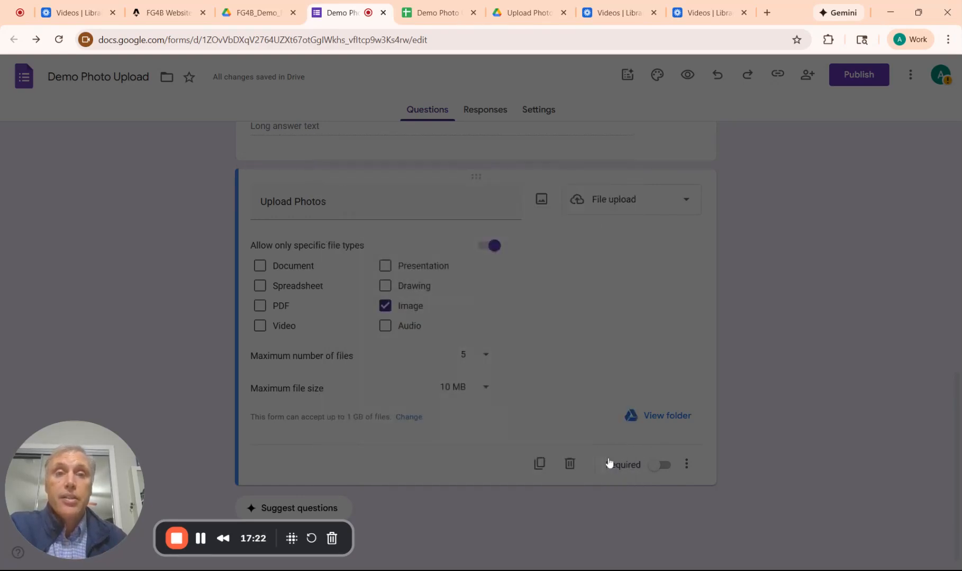
pyautogui.click(603, 254)
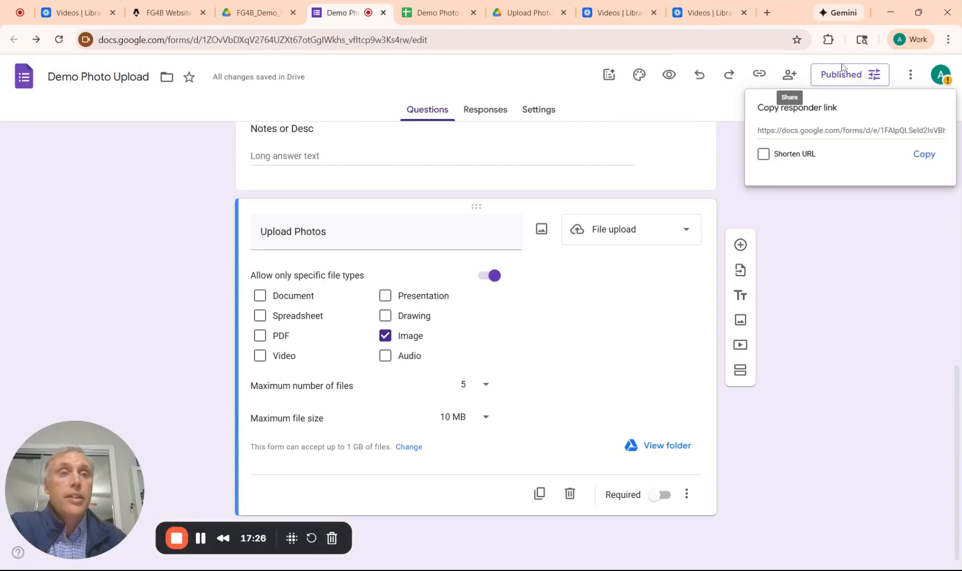
# Copy the published form's responder link and open it in a new browser tab
pyautogui.click(922, 156)
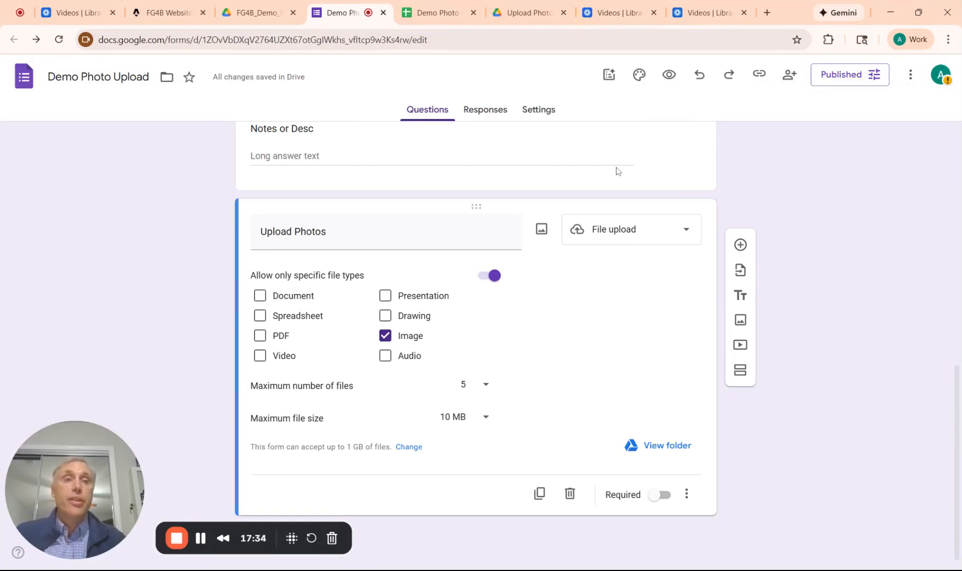
pyautogui.click(768, 13)
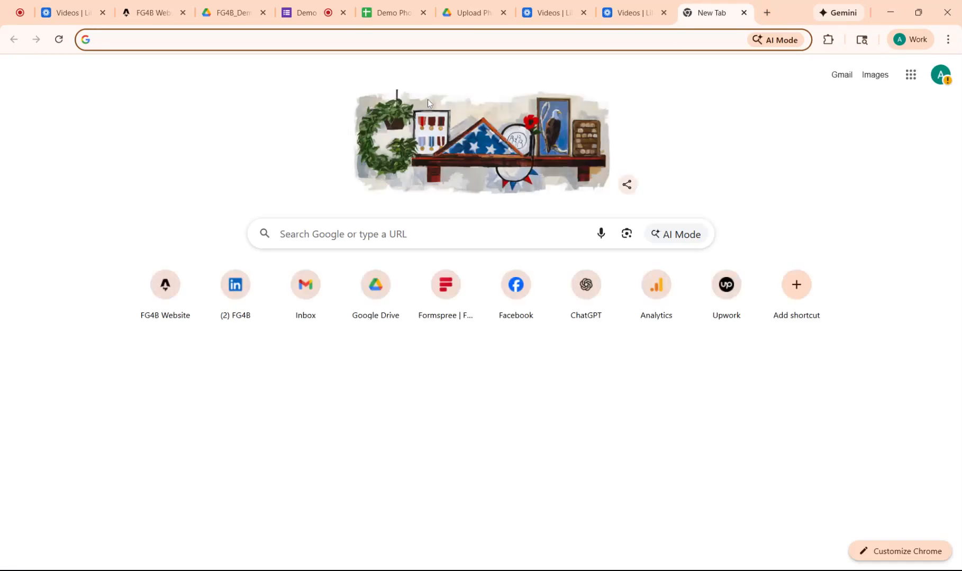
pyautogui.hotkey('ctrl', 'v')
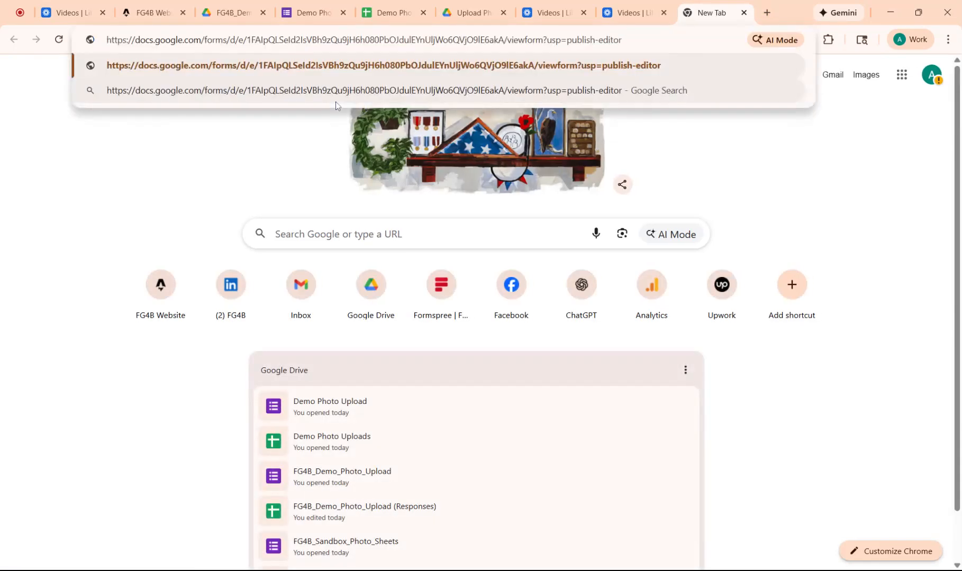
pyautogui.press('Return')
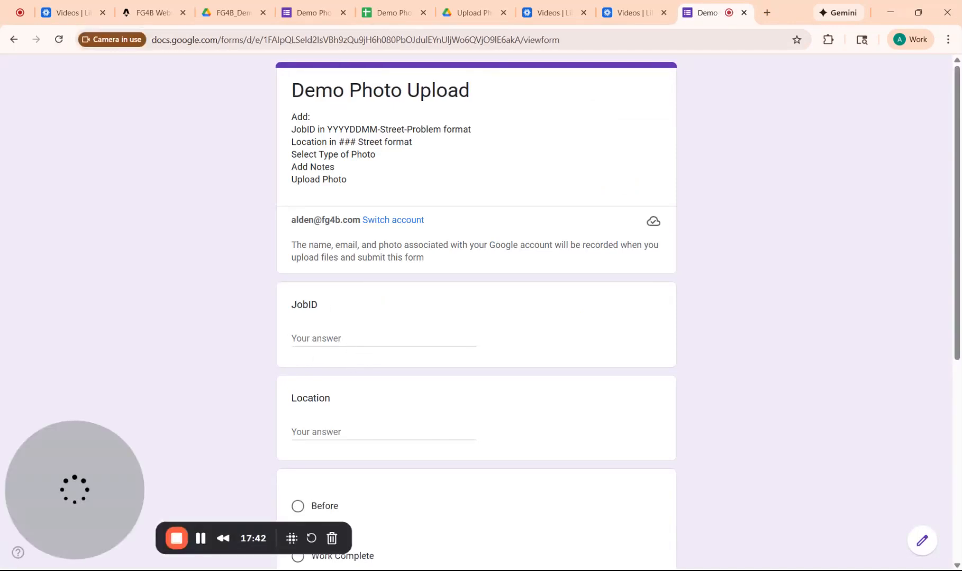
# Fill in the JobID answer in the YYYYDDMM-Street-Problem format, using "Sink" as the problem
pyautogui.click(353, 349)
pyautogui.write('2')
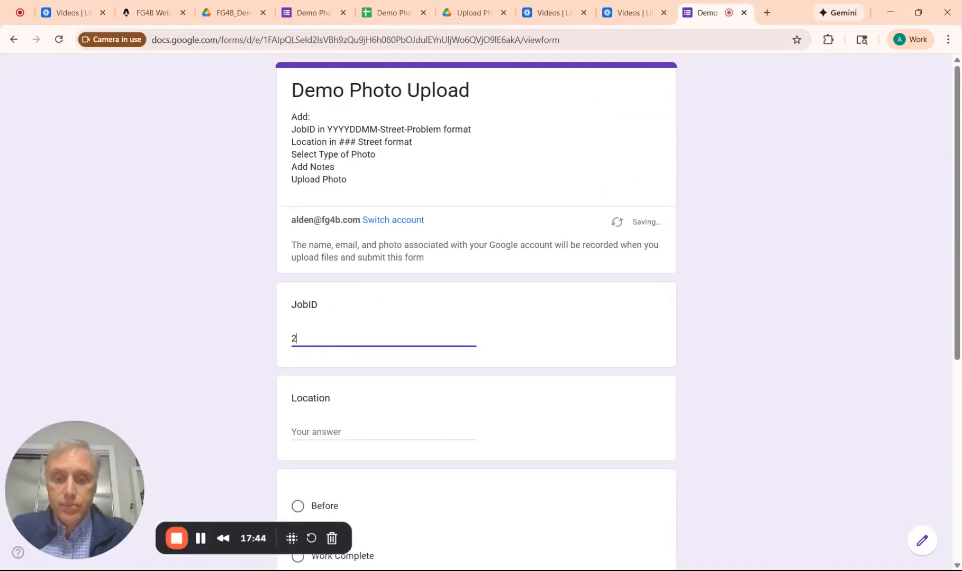
pyautogui.write('0251111')
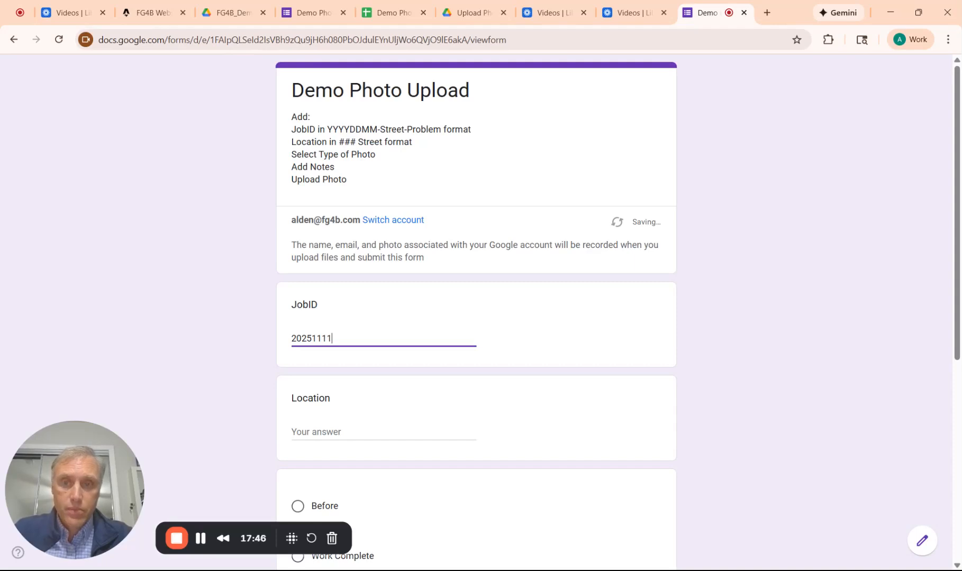
pyautogui.write('-123Ma')
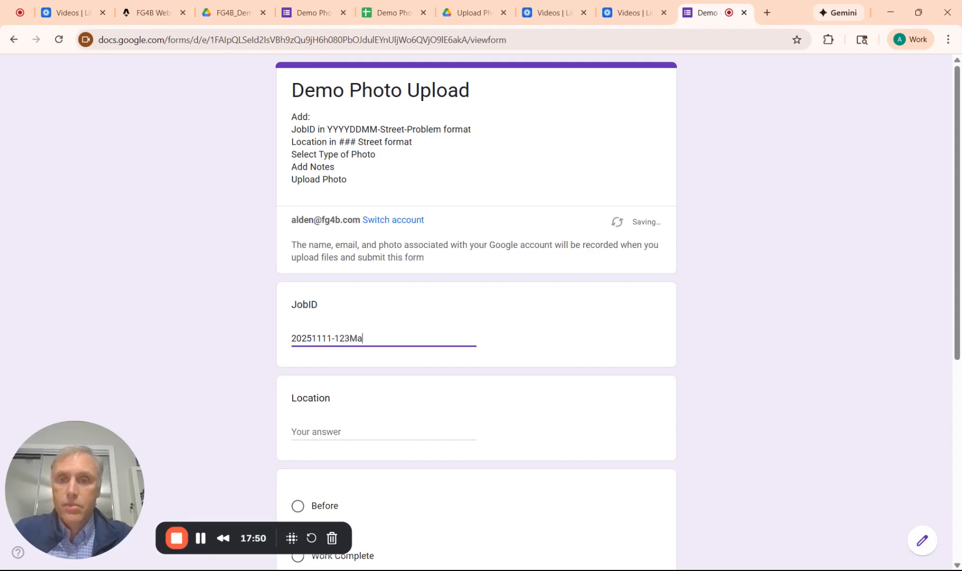
pyautogui.write('in-')
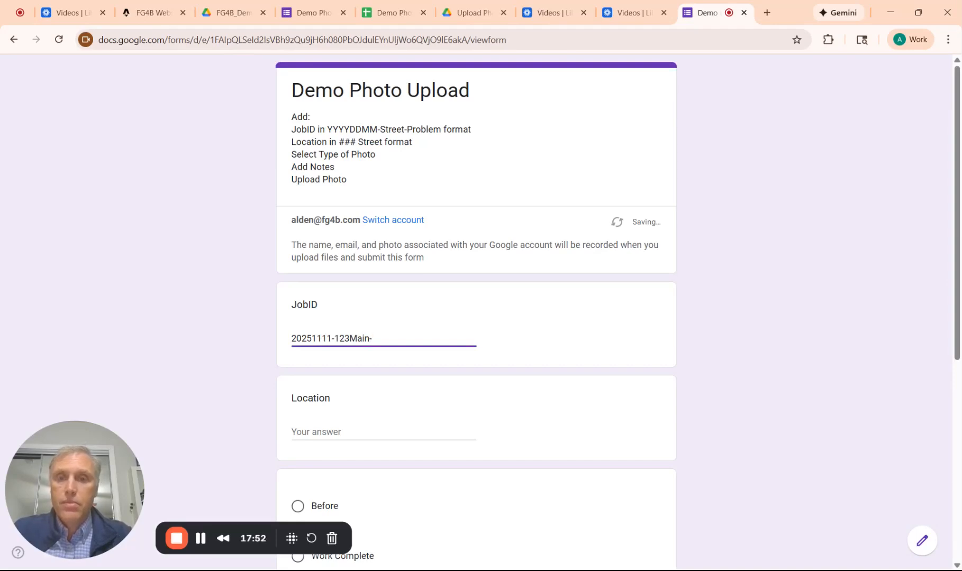
pyautogui.write('Sink')
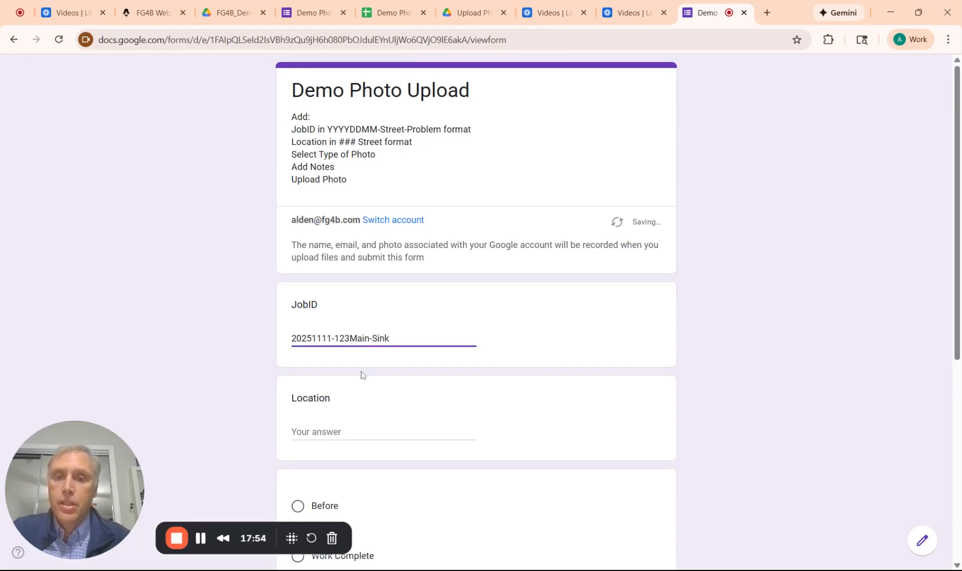
# Fill in the Location answer with the job's street address
pyautogui.press('Tab')
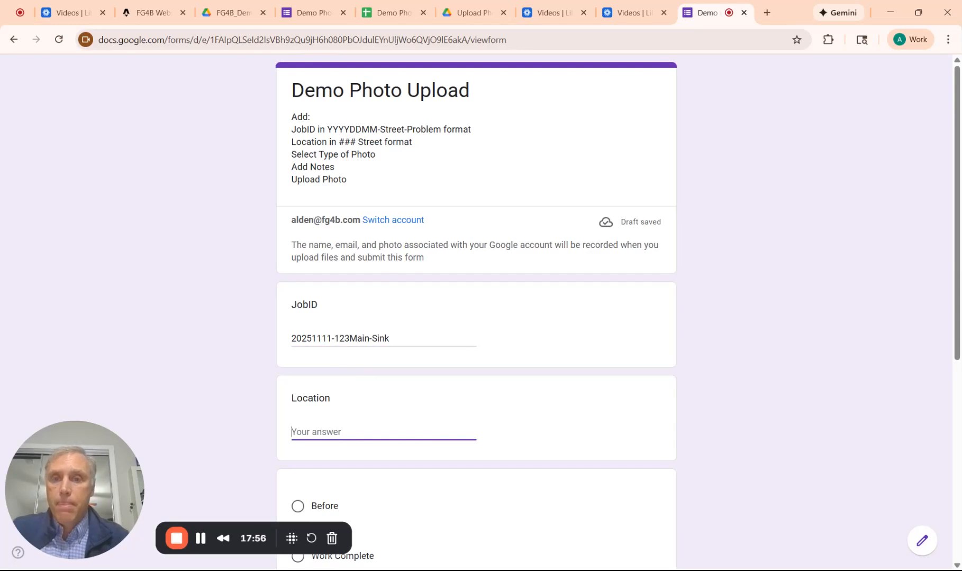
pyautogui.write('123')
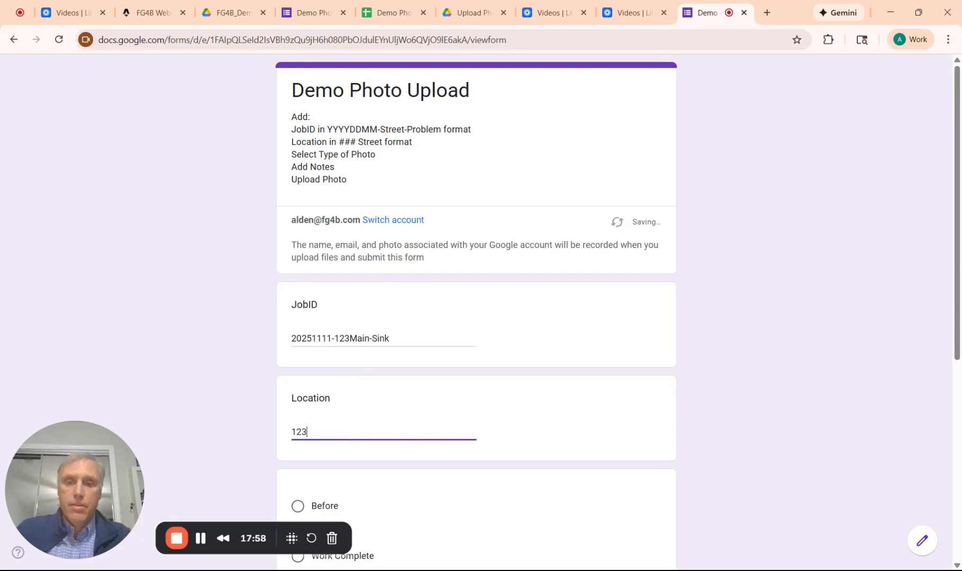
pyautogui.write(' Main St.')
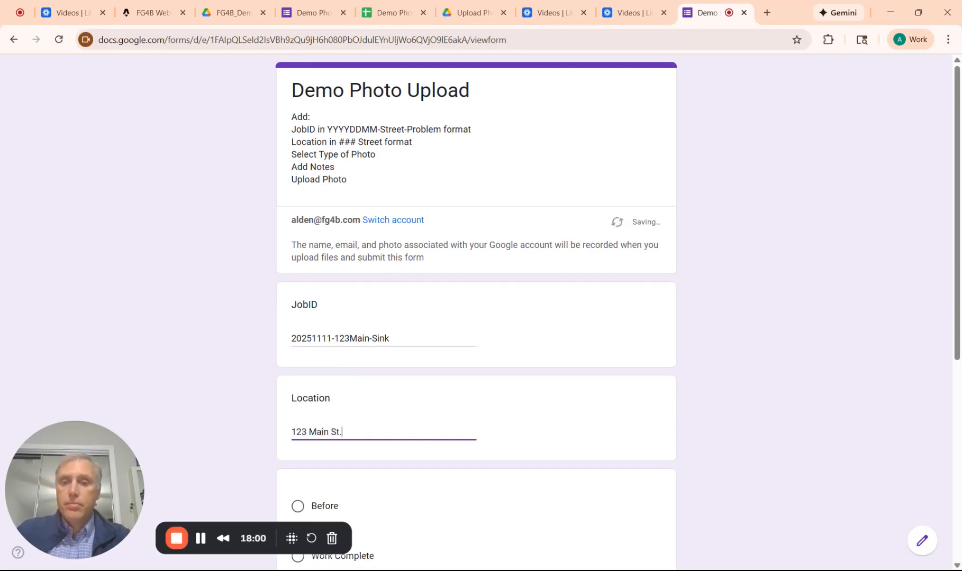
# Choose "Before" as the photo type in the multiple-choice question below Location
pyautogui.scroll(-2, 463, 465)
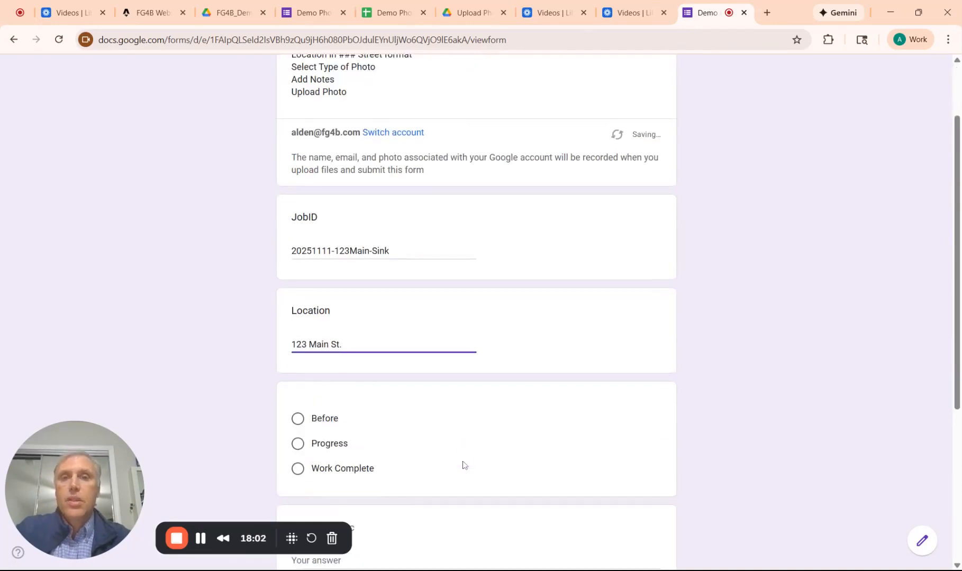
pyautogui.scroll(2, 471, 452)
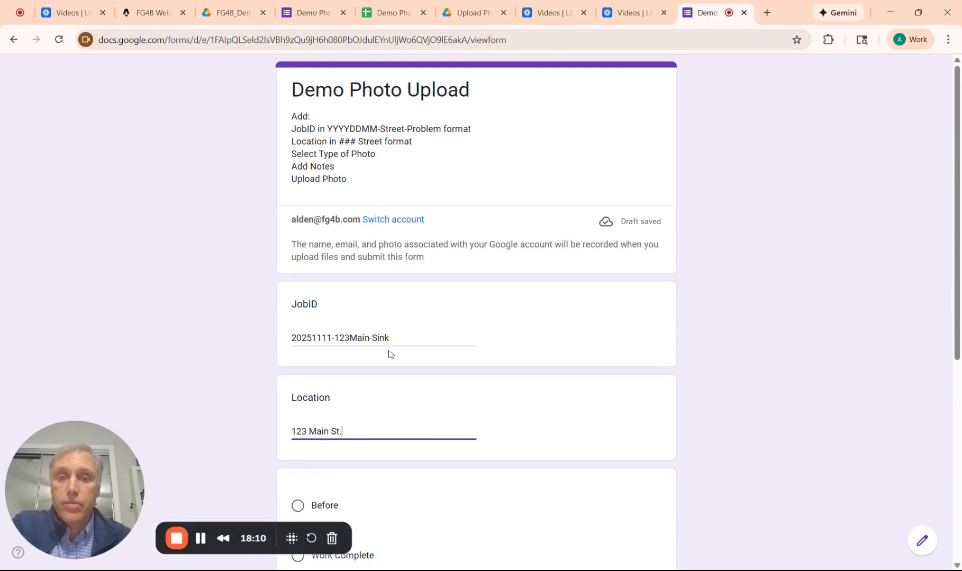
pyautogui.scroll(-1, 449, 380)
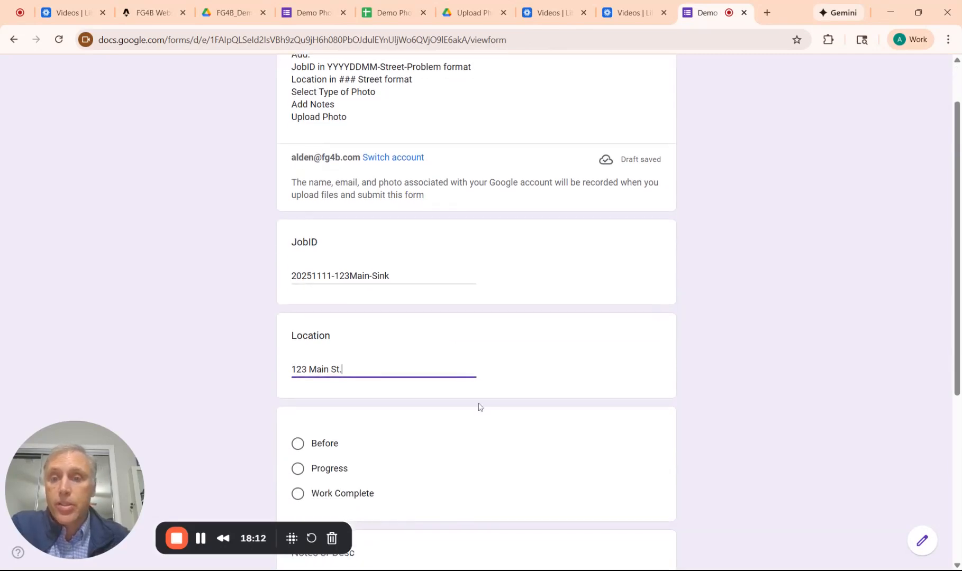
pyautogui.scroll(-3, 476, 394)
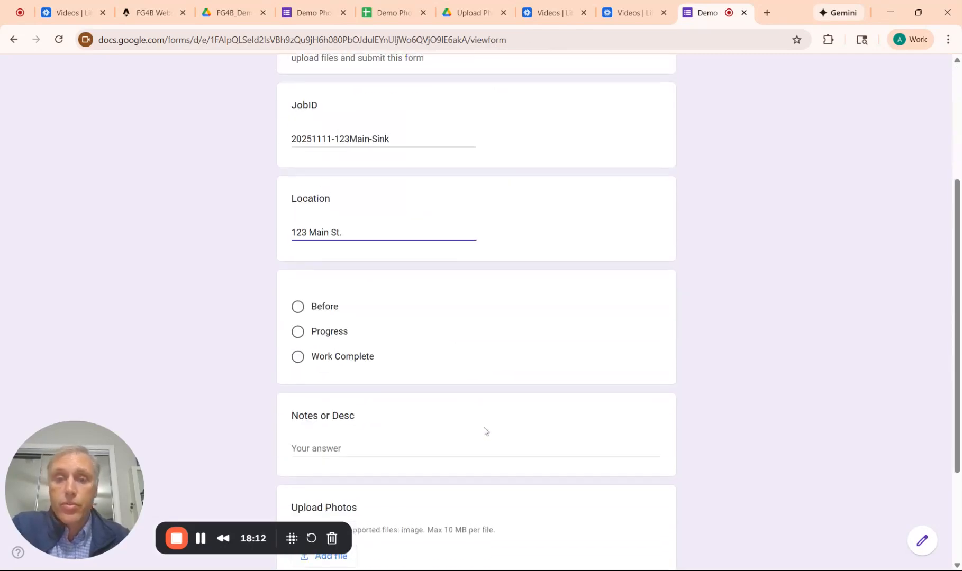
pyautogui.click(300, 307)
pyautogui.scroll(-3, 428, 346)
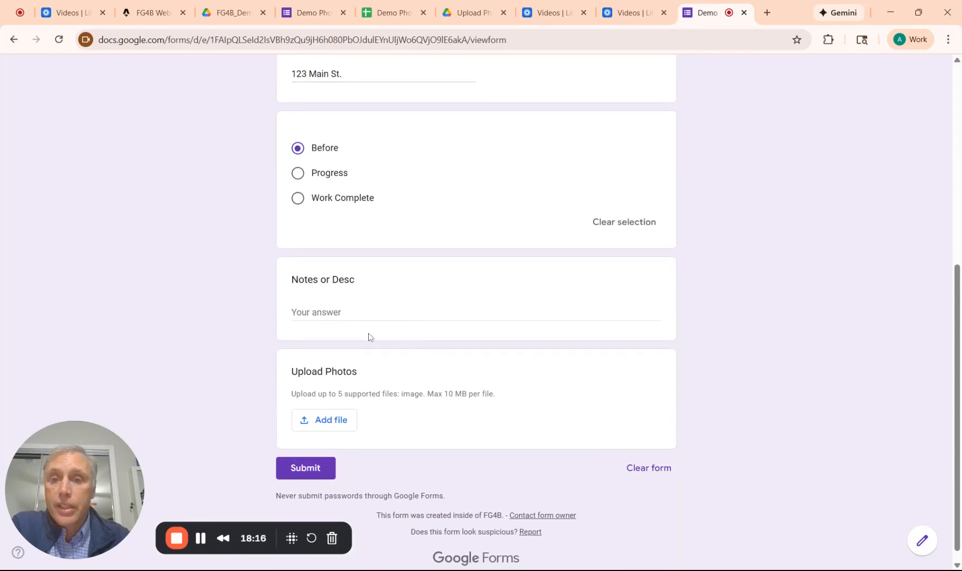
# Fill in the Notes or Desc answer with "Sink drain is leaking. Need to replace joint and pvc."
pyautogui.click(353, 313)
pyautogui.write('Sink dra')
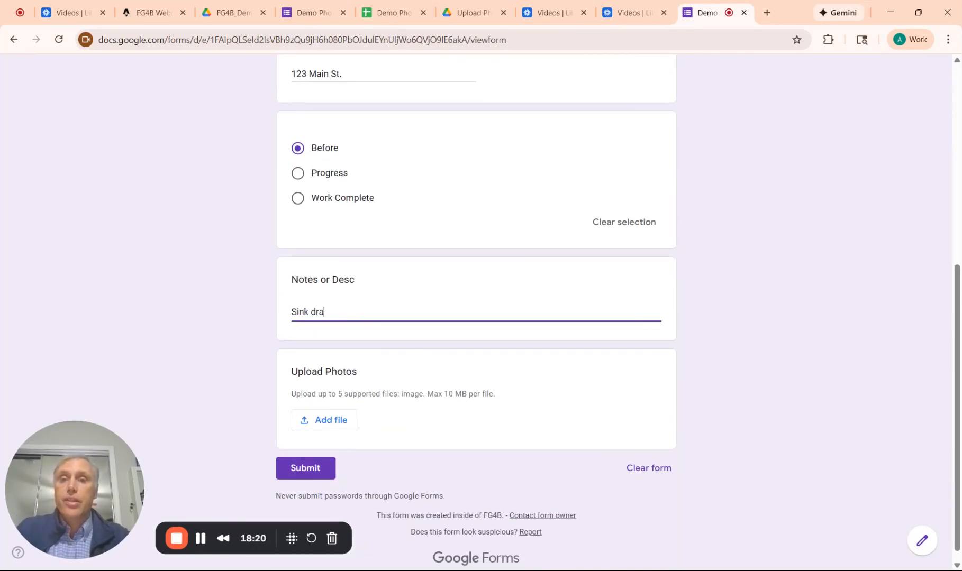
pyautogui.write('in is leaking')
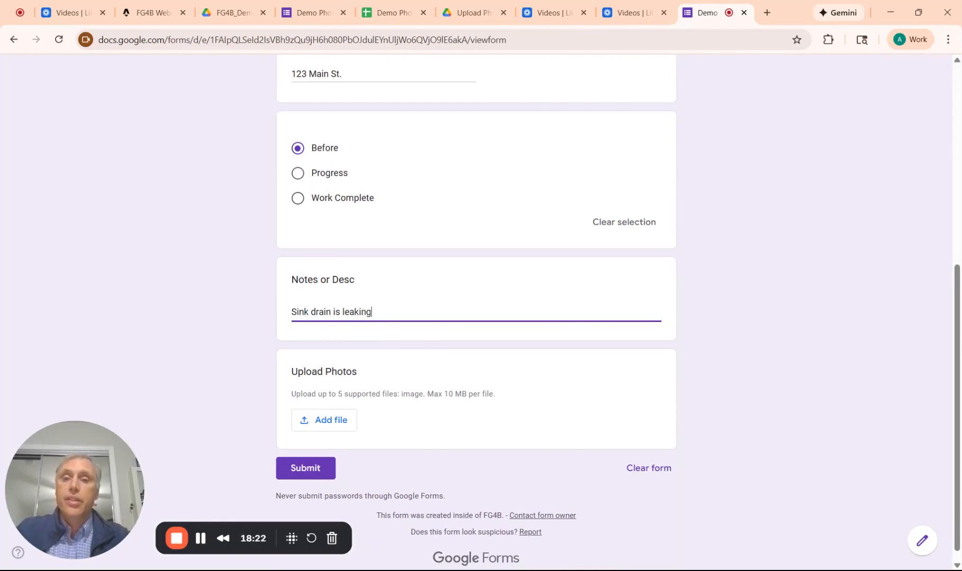
pyautogui.write('.  N')
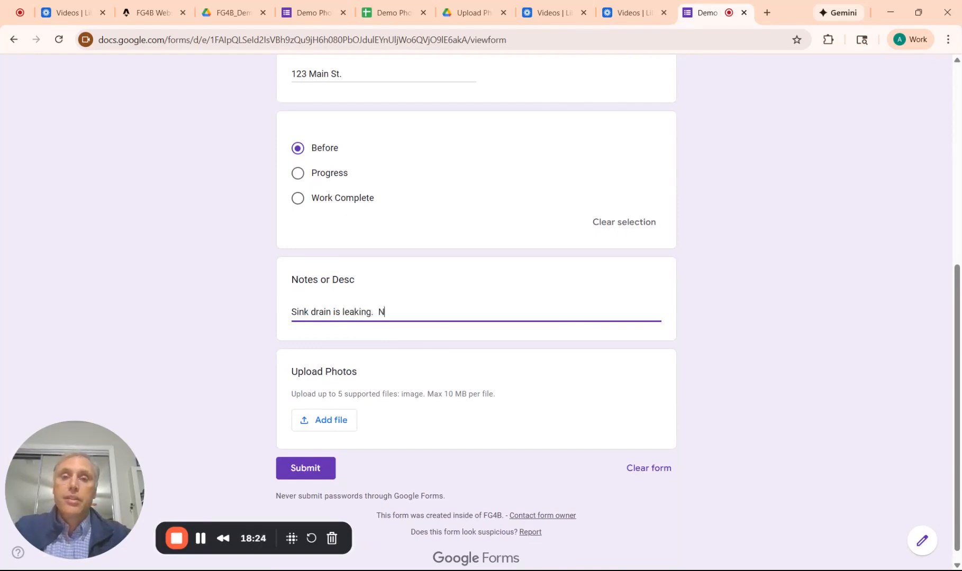
pyautogui.write('eed to r')
pyautogui.write('ace ')
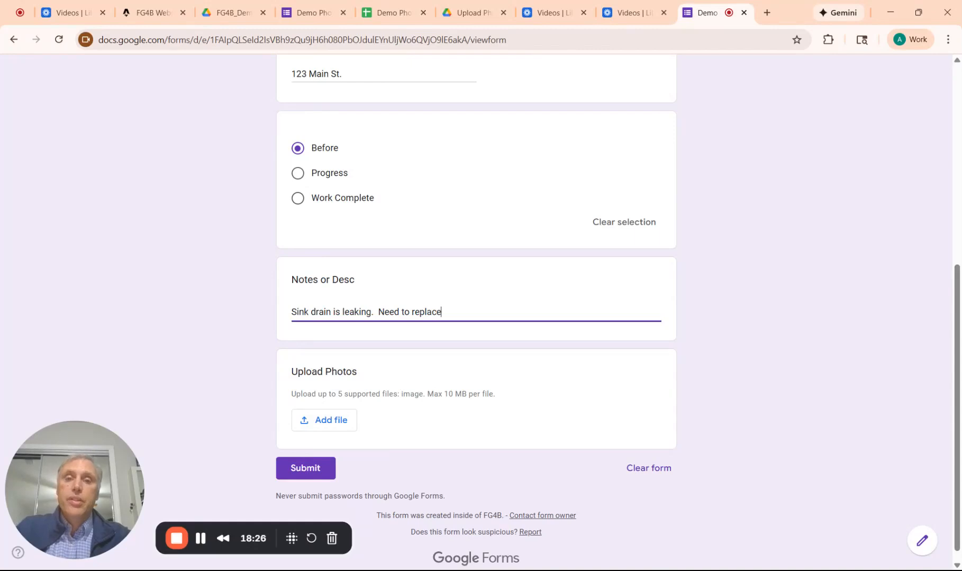
pyautogui.write('joint and ')
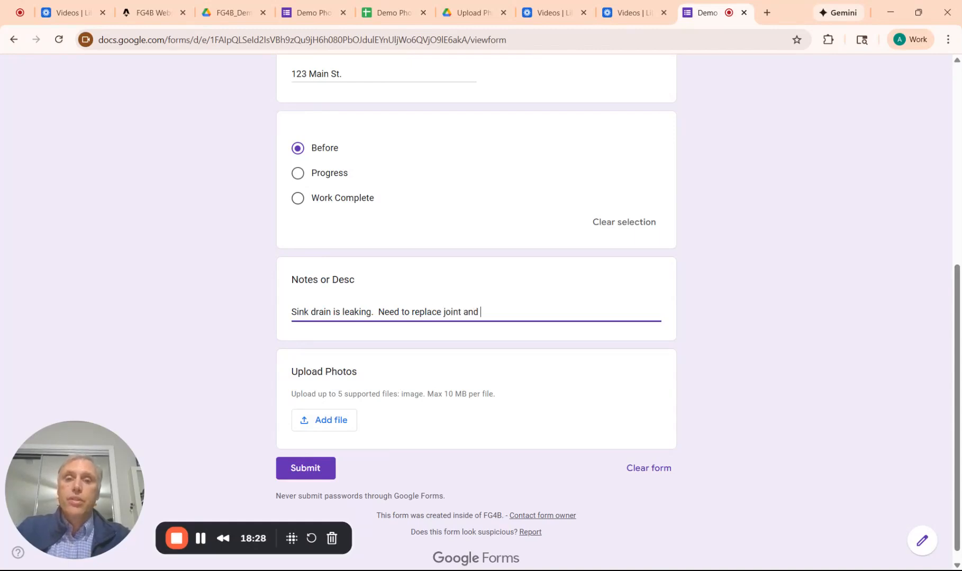
pyautogui.write('pvc.')
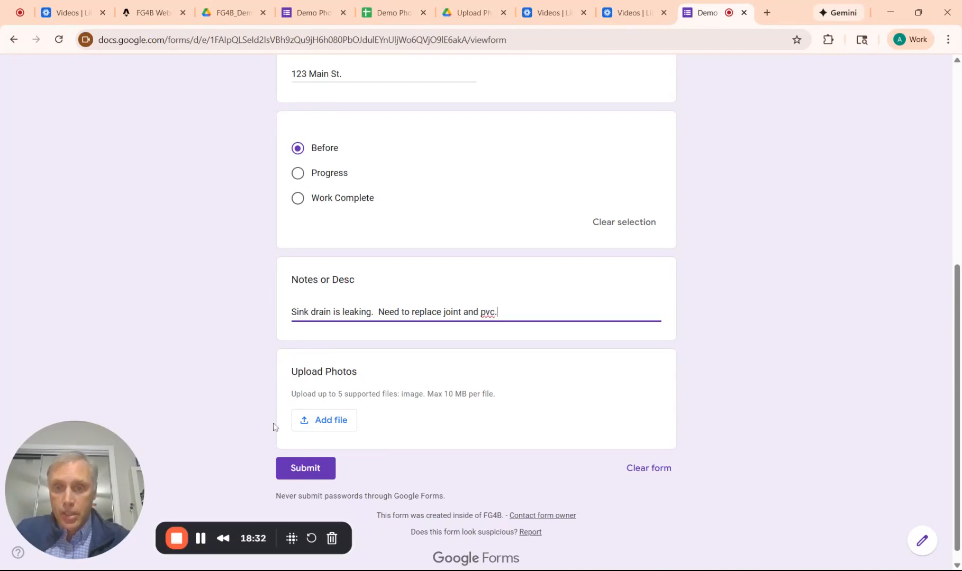
# Attach QGC-2025-1008_before.jpg from the computer to the Upload Photos question and submit the form
pyautogui.click(320, 420)
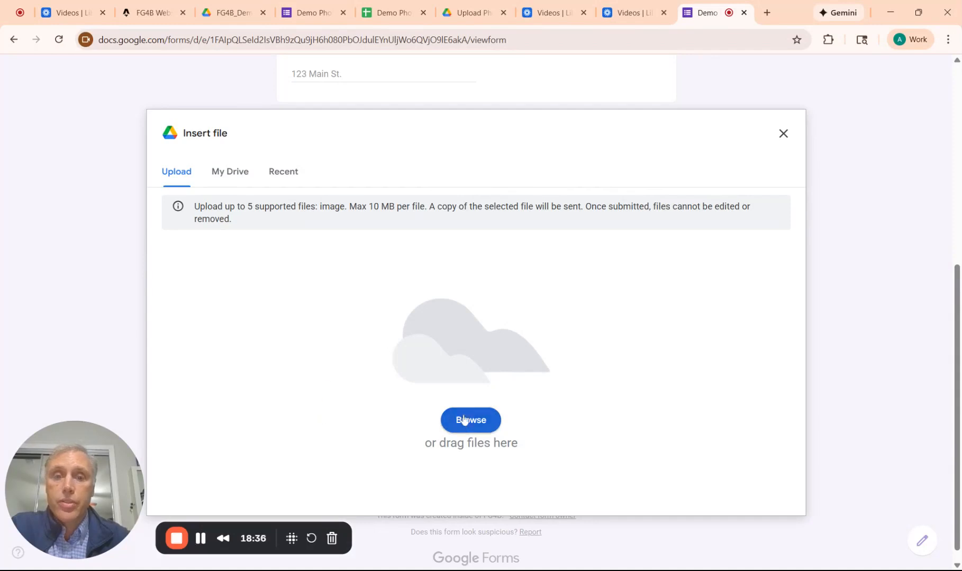
pyautogui.click(476, 425)
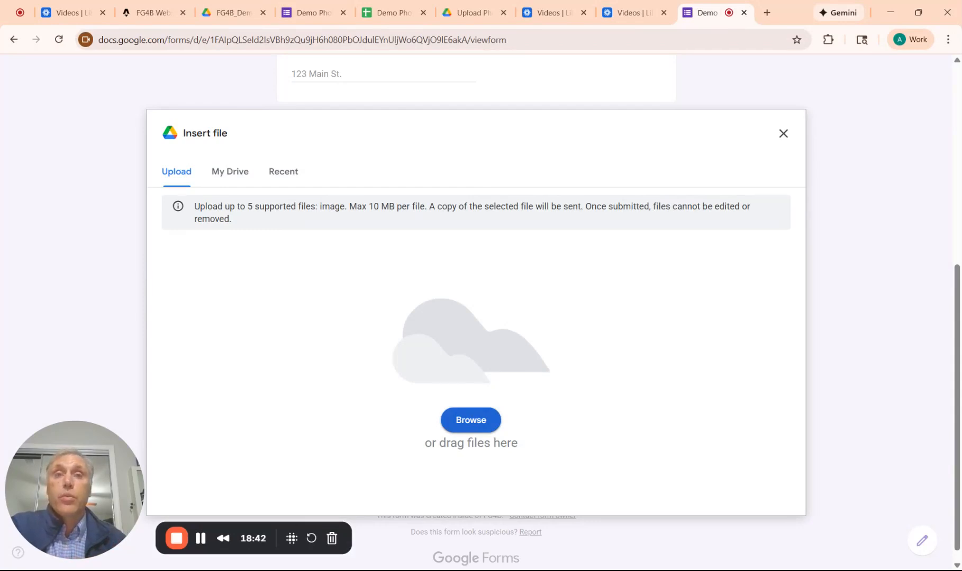
pyautogui.click(476, 426)
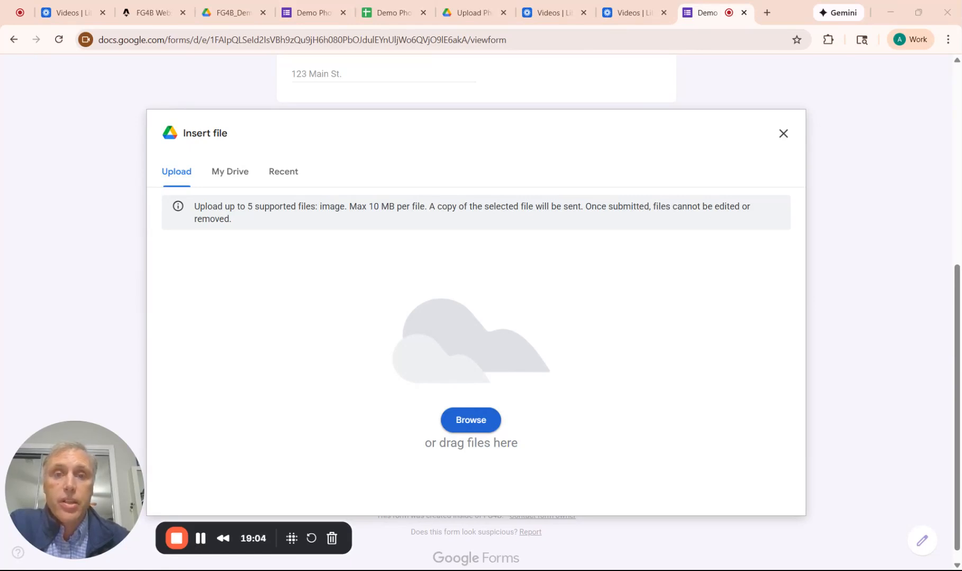
pyautogui.press('Return')
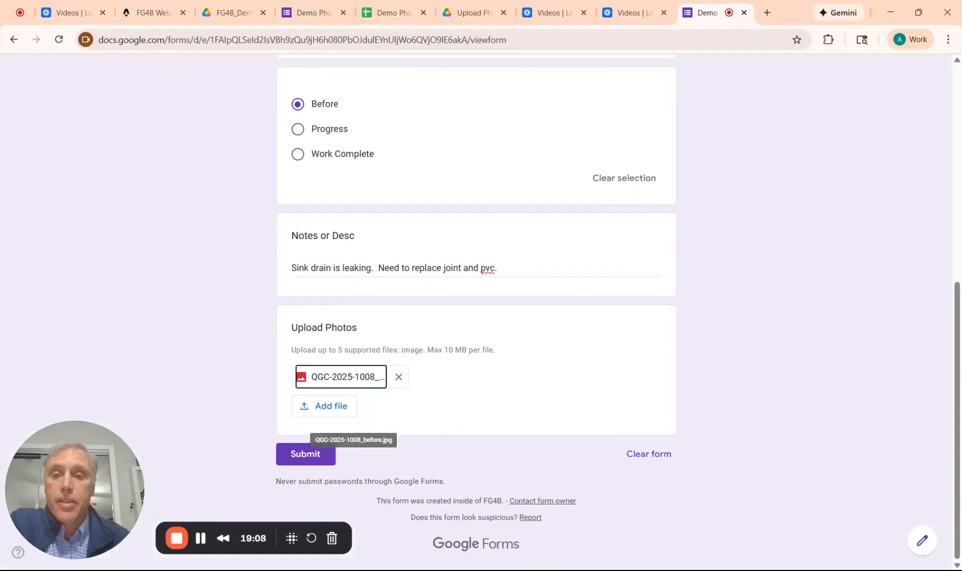
pyautogui.click(306, 458)
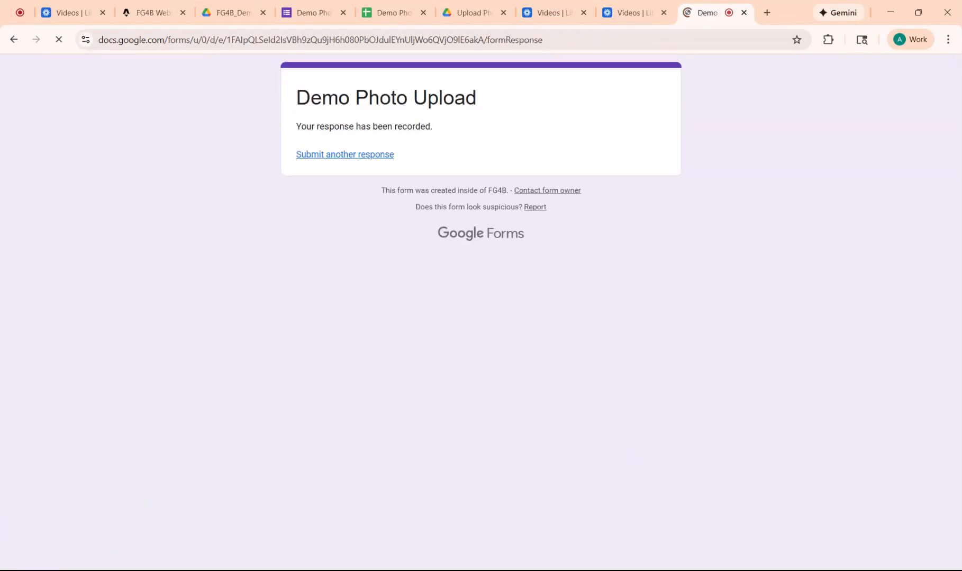
# Check the new entry in the Demo Photo Uploads response spreadsheet, view its linked photo, and return to the spreadsheet
pyautogui.click(384, 14)
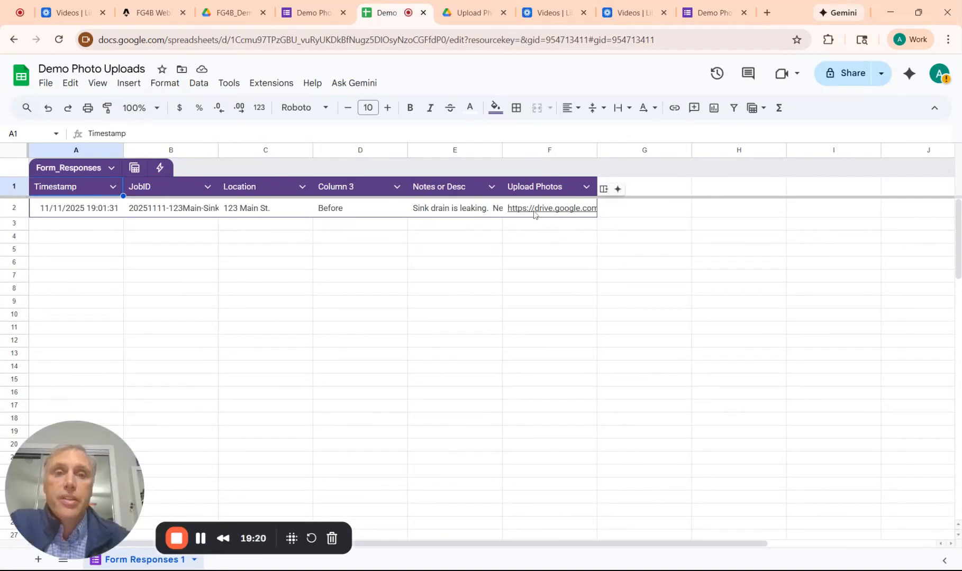
pyautogui.moveTo(534, 213)
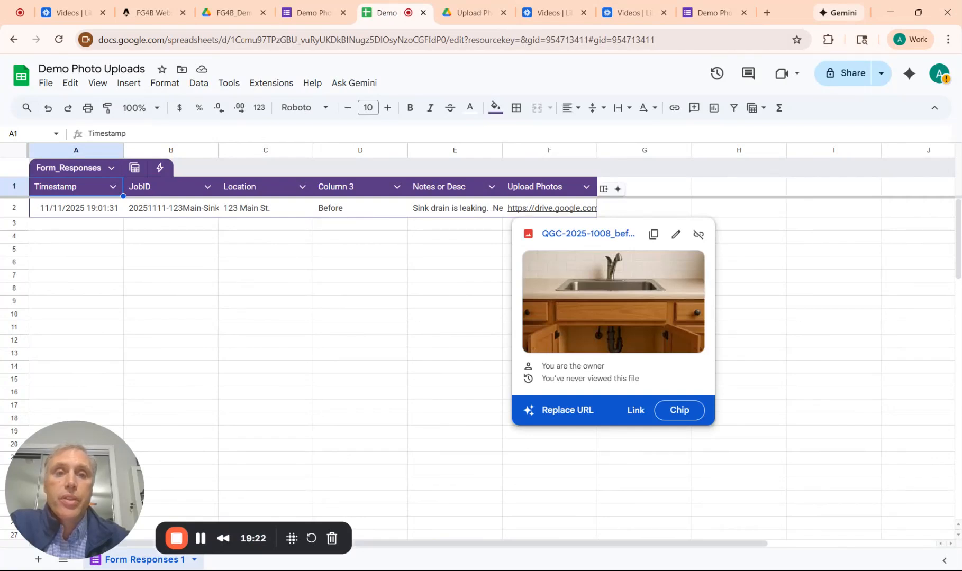
pyautogui.click(570, 268)
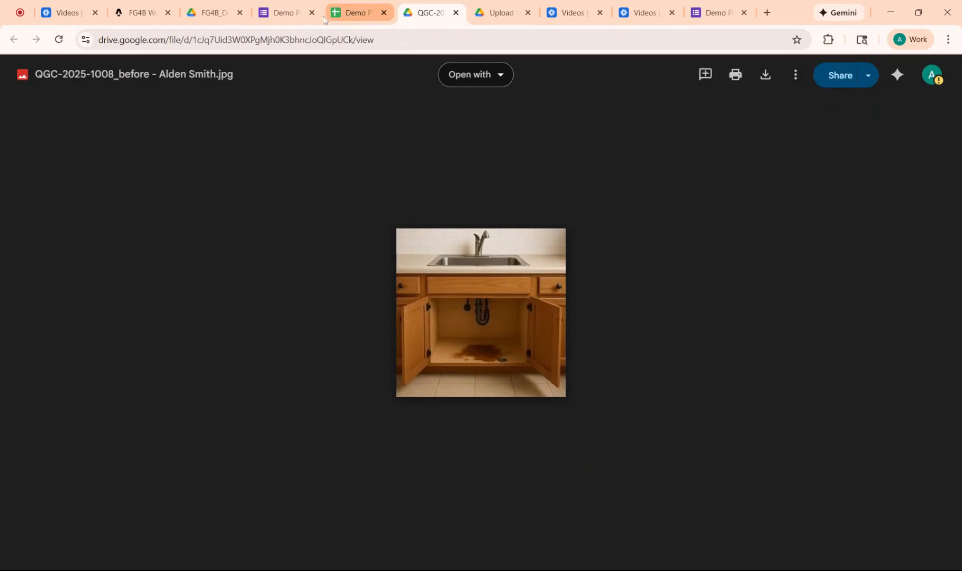
pyautogui.click(280, 12)
pyautogui.click(349, 13)
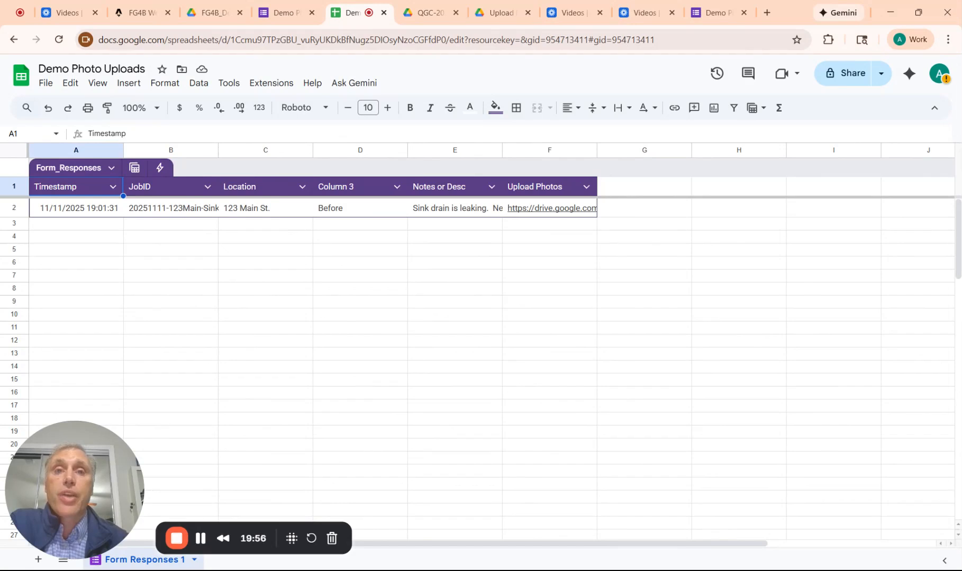
# In Drive, open the form's file responses folder and its Upload Photos subfolder, and view the submitted photo
pyautogui.click(222, 18)
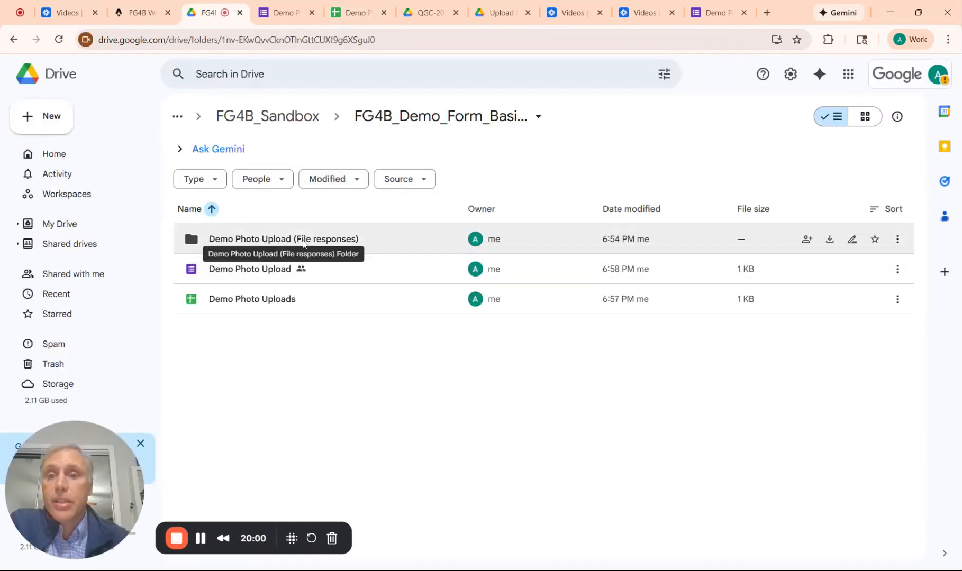
pyautogui.doubleClick(274, 242)
pyautogui.click(268, 240)
pyautogui.doubleClick(268, 239)
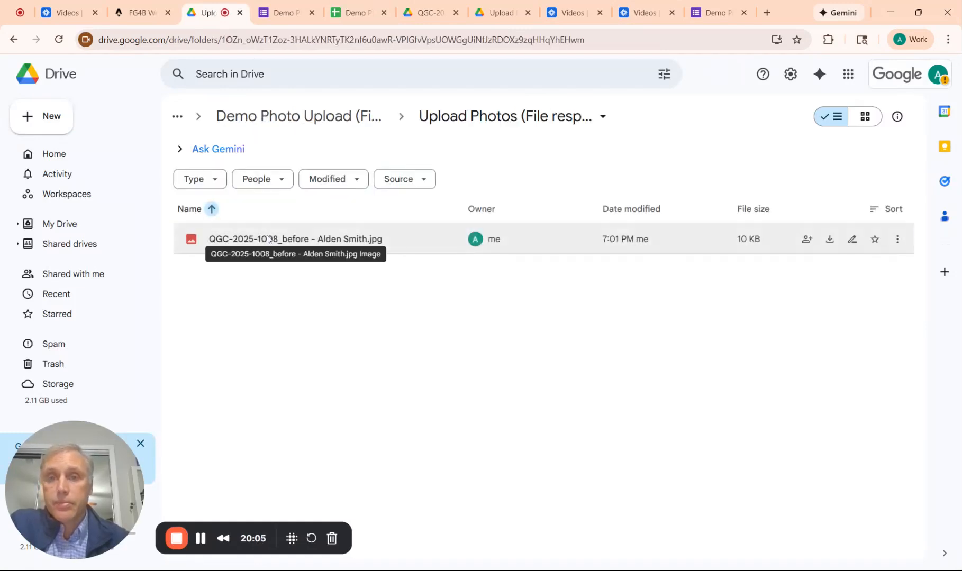
pyautogui.doubleClick(345, 239)
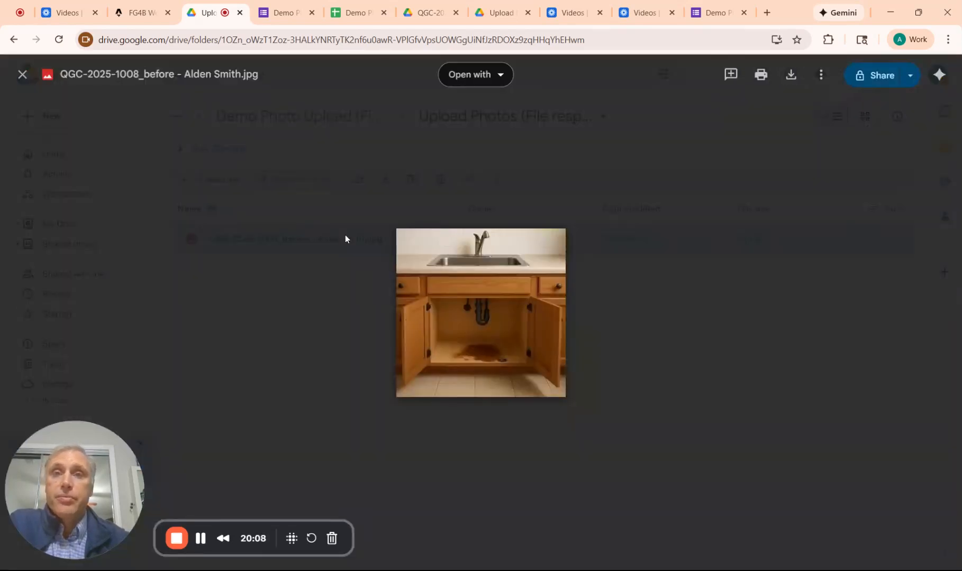
# Revisit the Demo Photo Upload form editor and return to the response spreadsheet
pyautogui.click(280, 12)
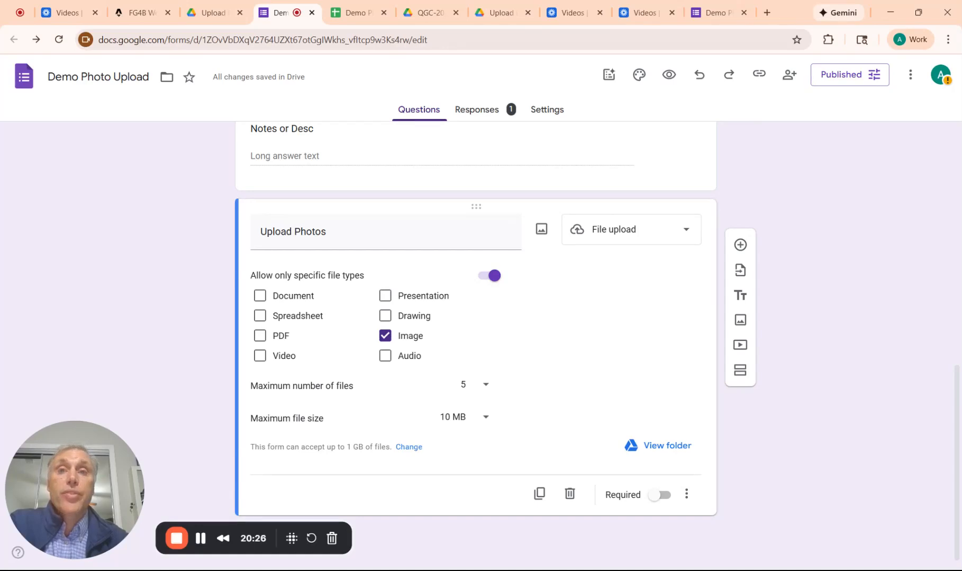
pyautogui.click(354, 13)
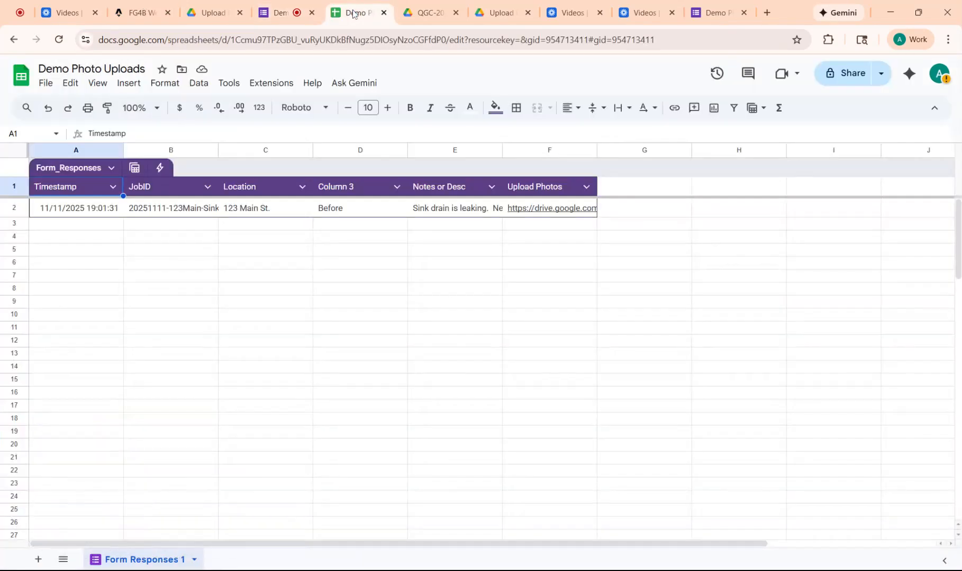